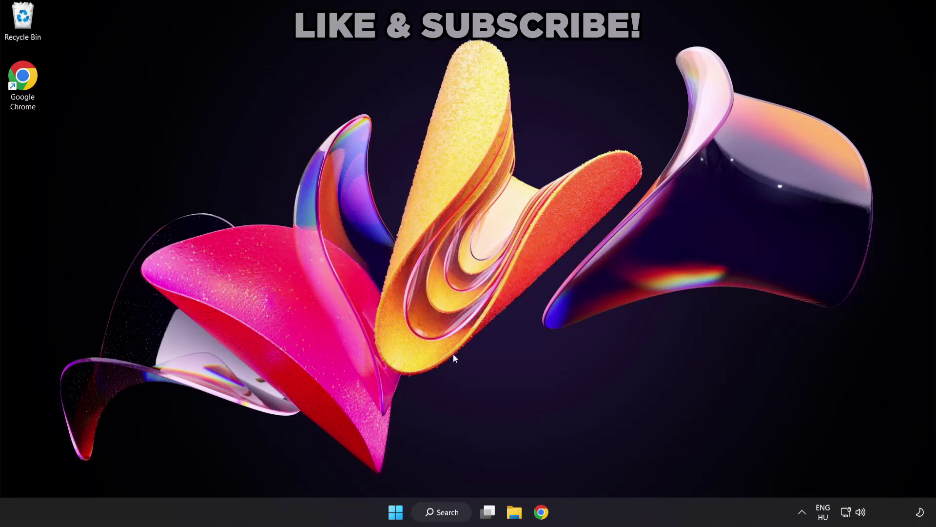
Search Windows from the taskbar for 'device manager'
left_click(453, 517)
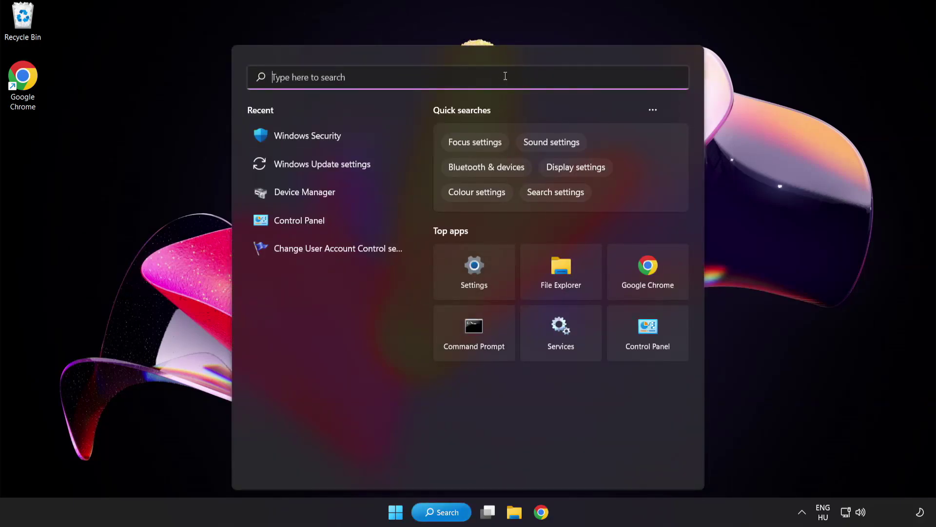
type("device man")
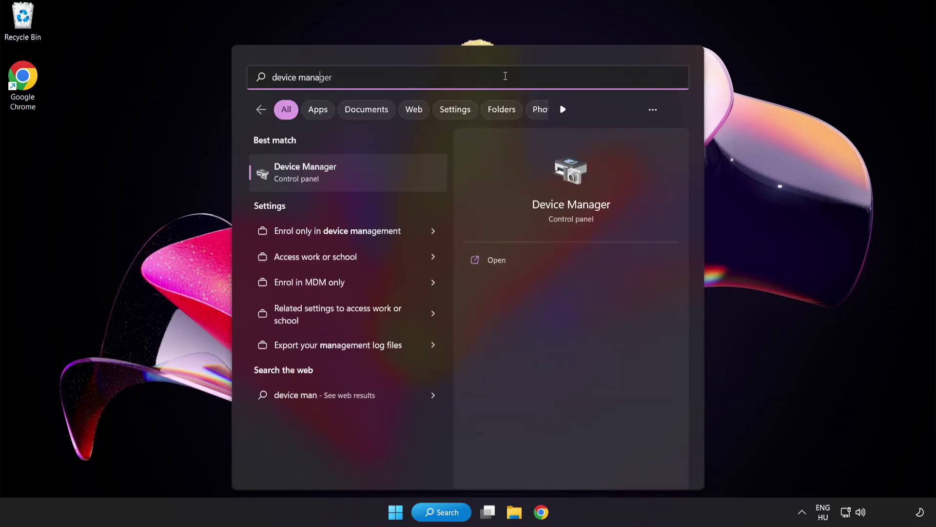
type("ager")
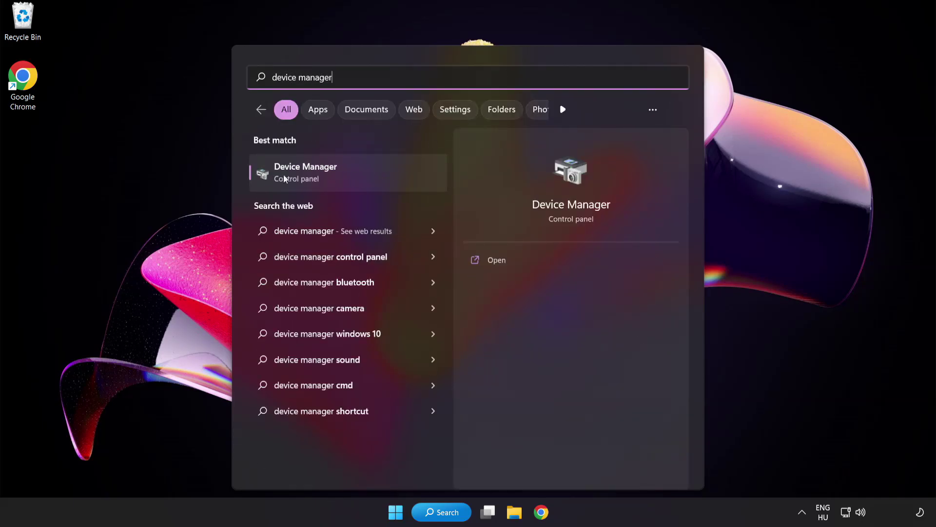
Open Device Manager, expand Display adapters and bring up the VMware SVGA 3D adapter's actions
left_click(375, 179)
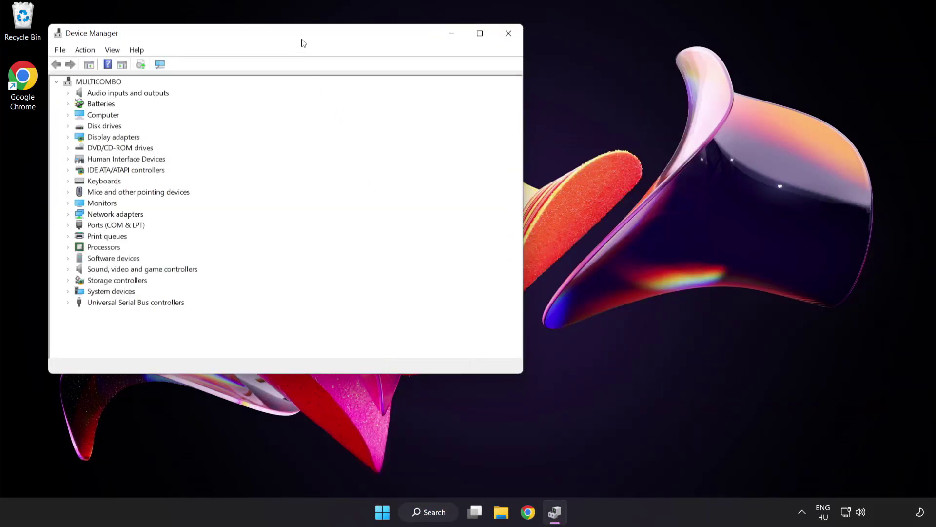
left_click_drag(302, 38, 457, 98)
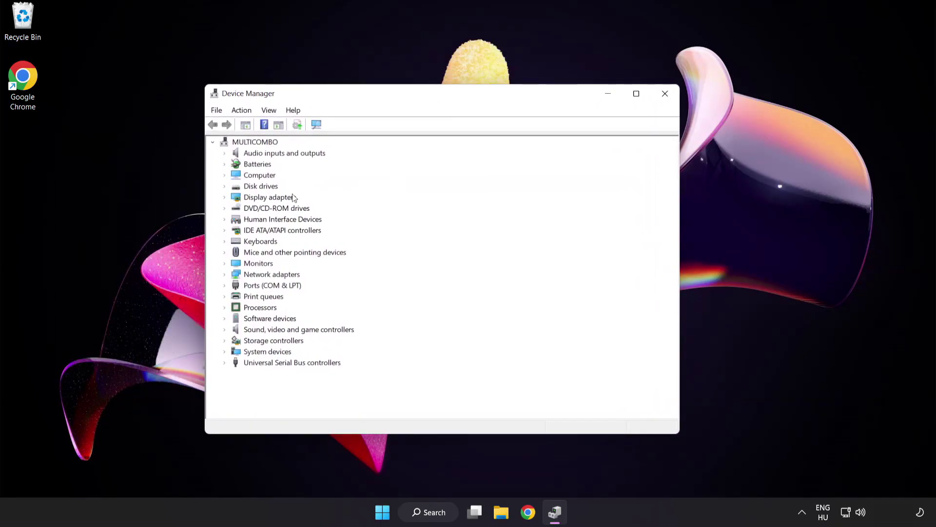
left_click(262, 200)
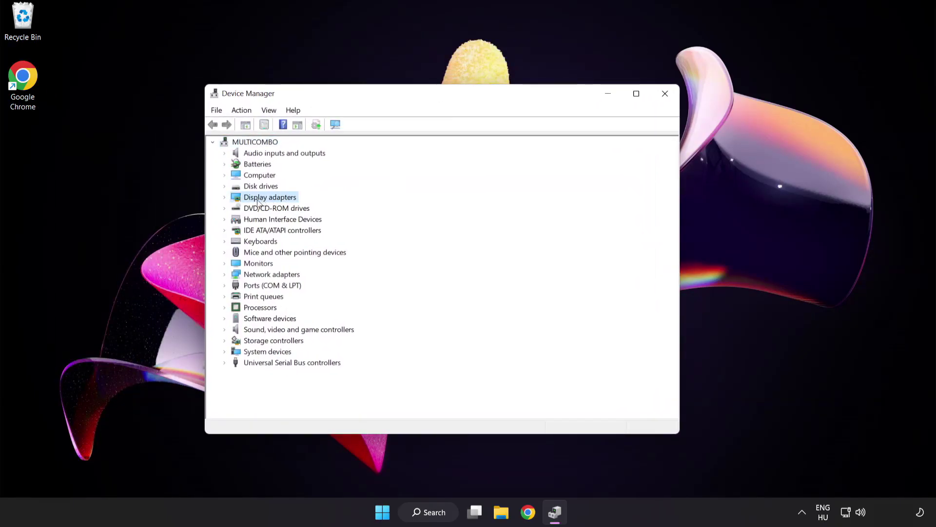
left_click(225, 198)
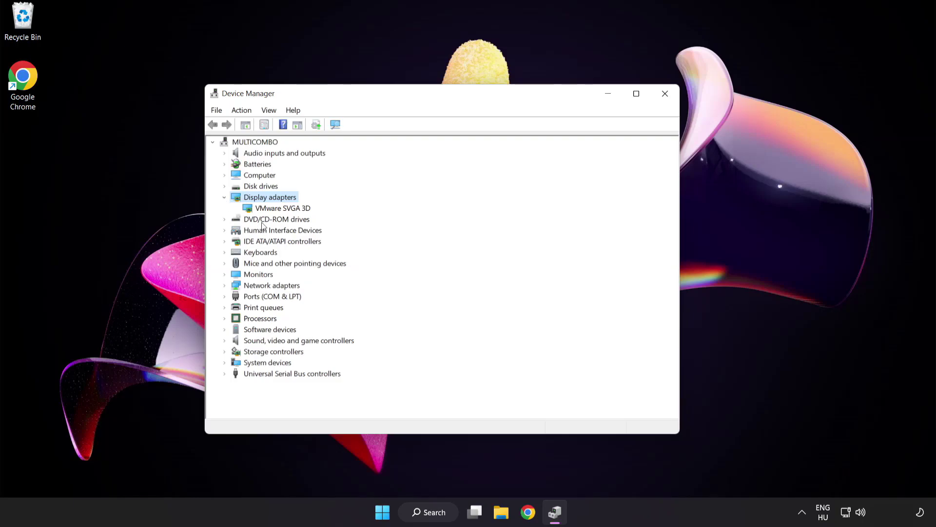
left_click(246, 205)
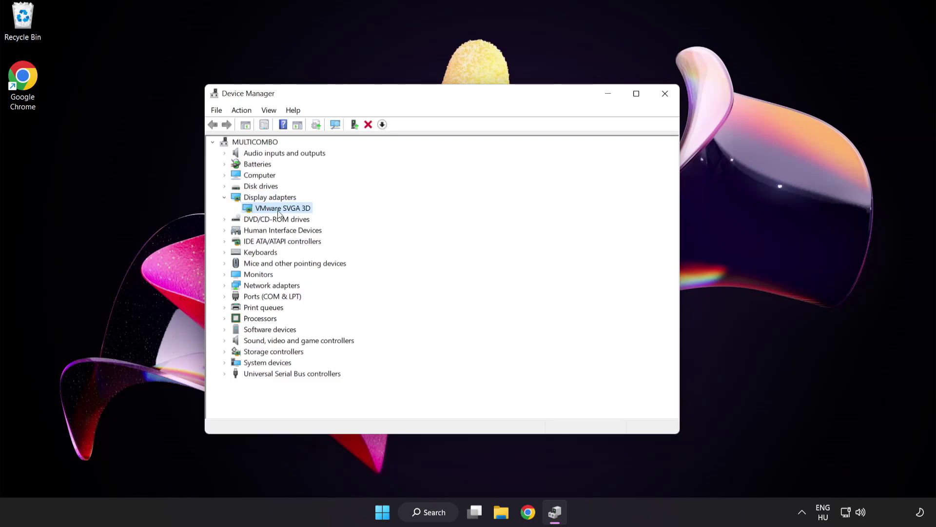
right_click(275, 208)
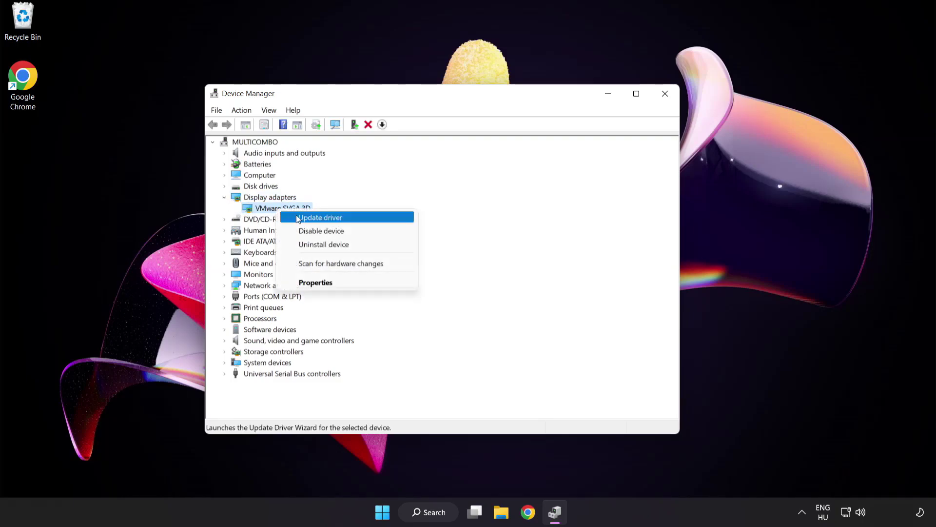
Update the VMware SVGA 3D driver automatically, then close the 'best driver already installed' result
left_click(365, 220)
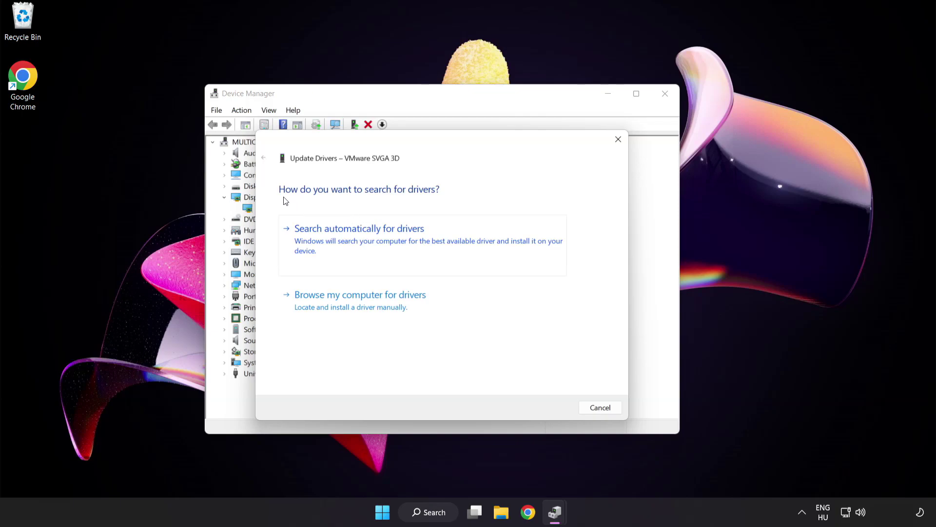
left_click(407, 240)
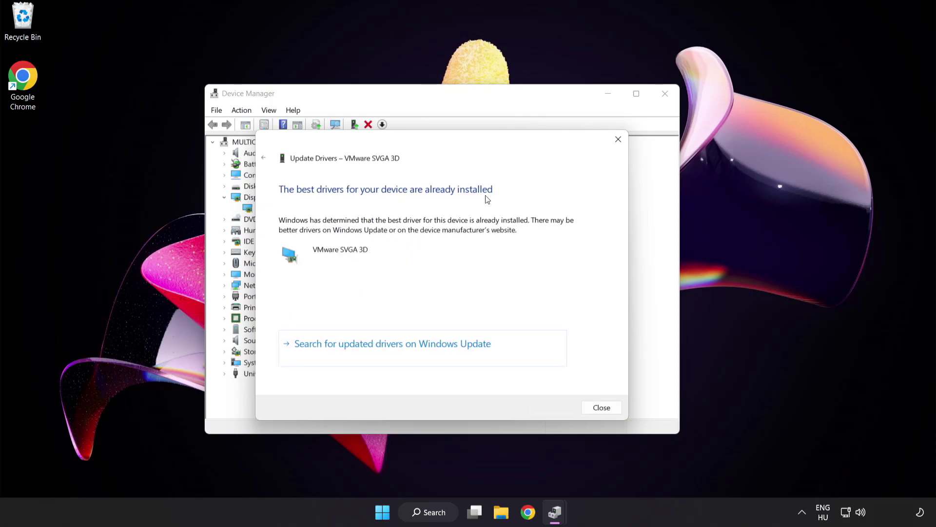
left_click(599, 410)
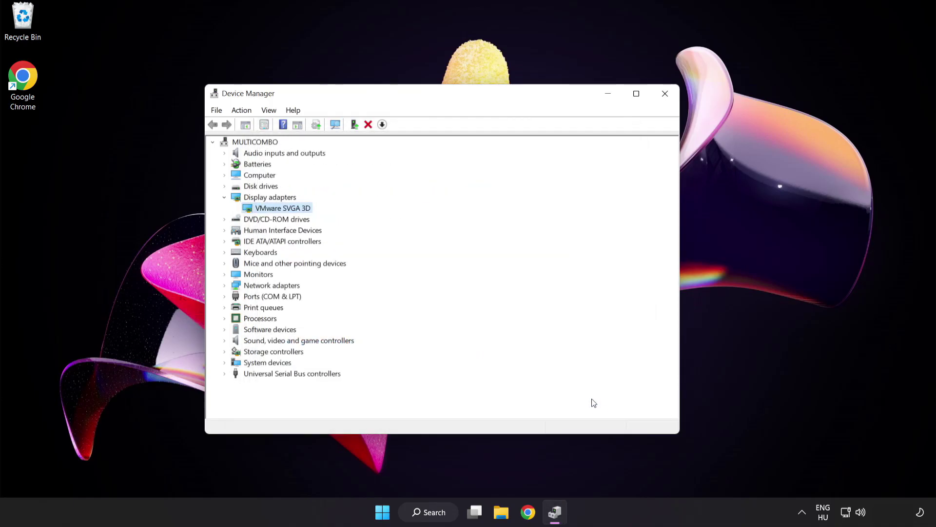
Close Device Manager and open Windows Update settings from a search for 'update'
left_click(659, 98)
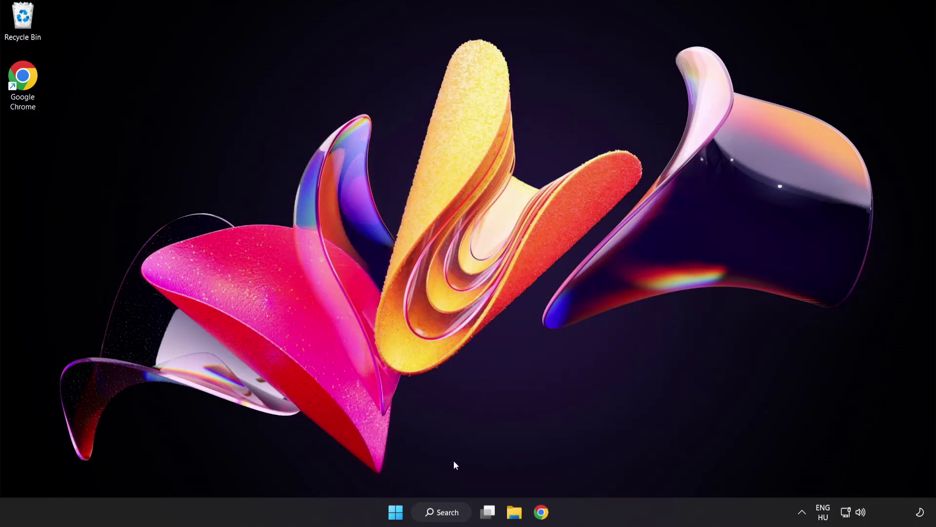
left_click(449, 516)
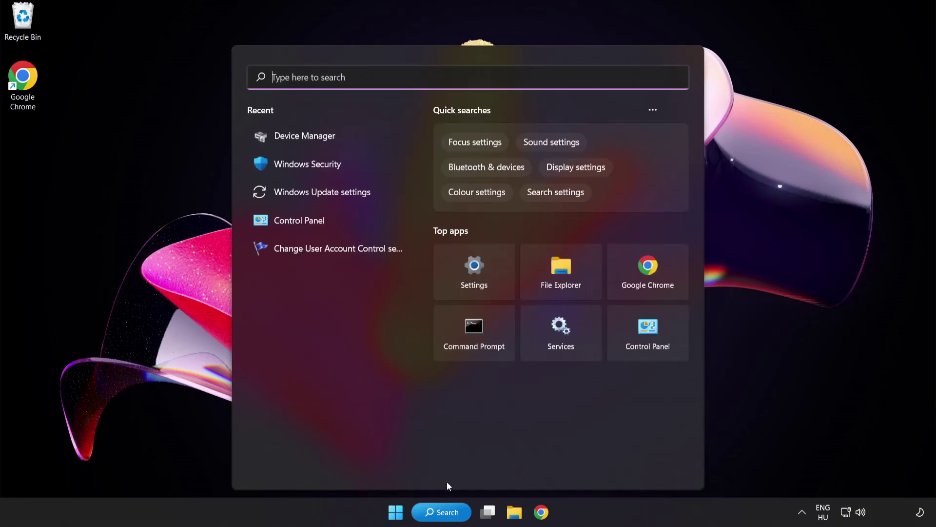
type("up")
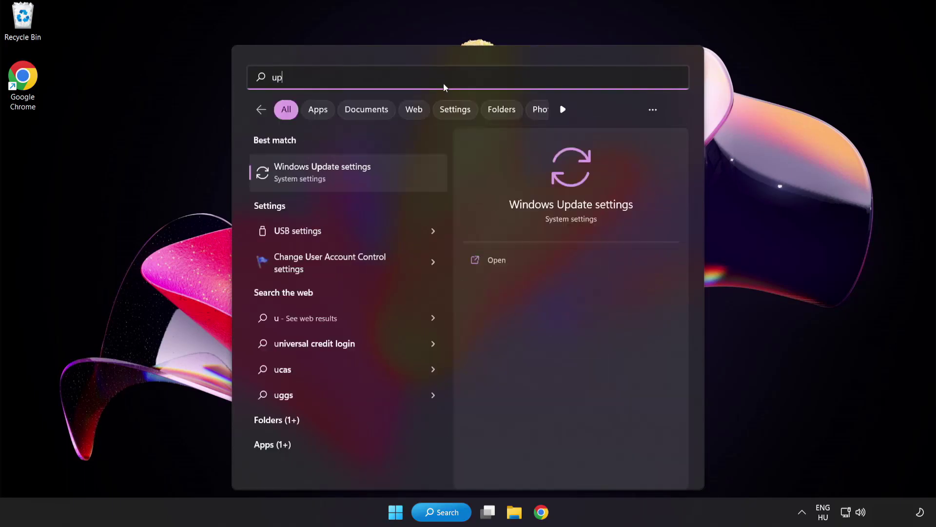
type("date")
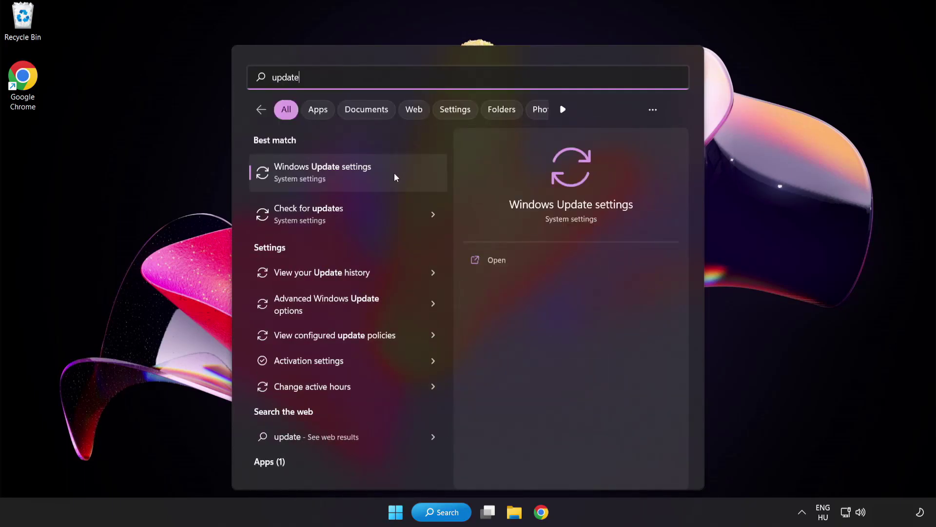
left_click(357, 178)
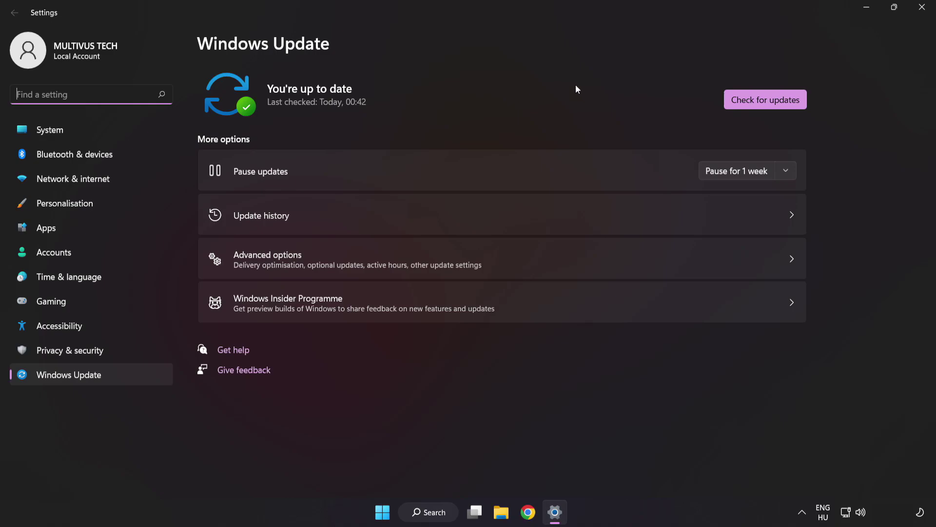
Run Check for updates, confirm the PC is up to date, and close Settings
left_click(762, 106)
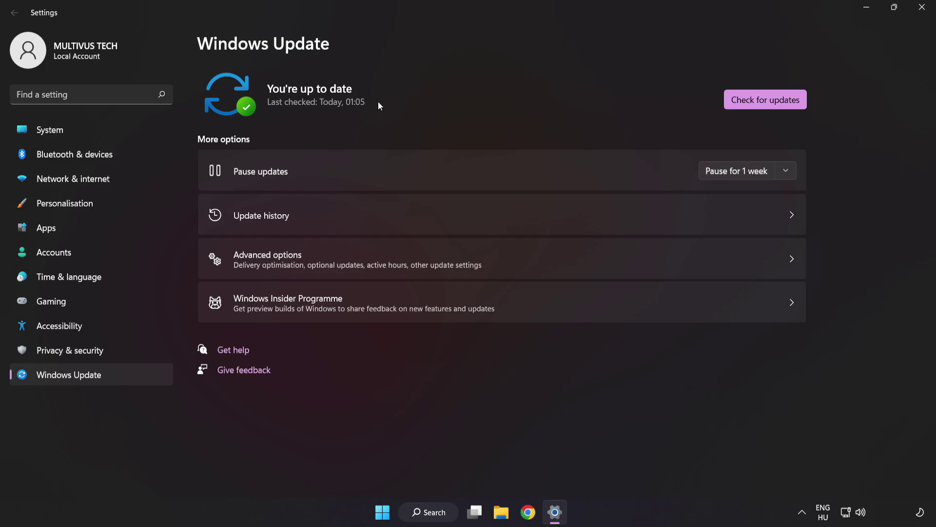
left_click(920, 12)
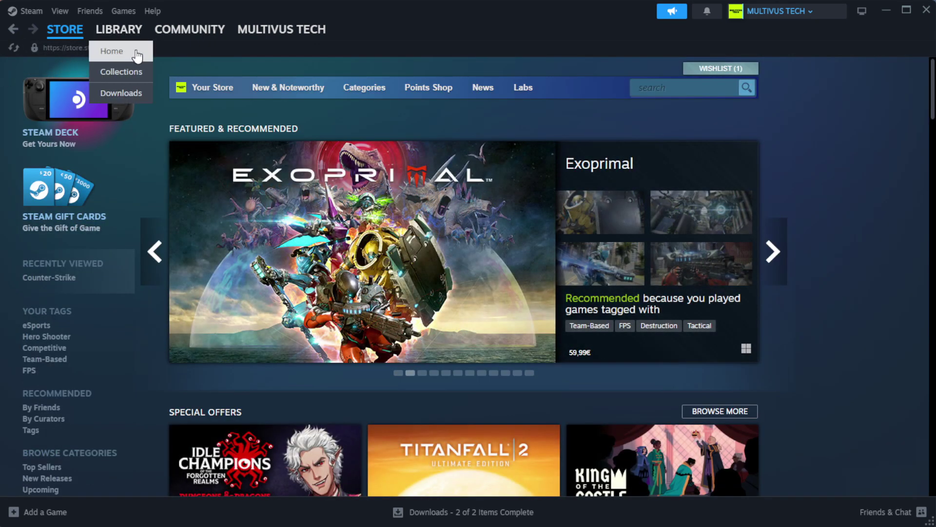
In Library Home, bring up actions for YOUR NOT WORKING GAME from Favorites
left_click(136, 54)
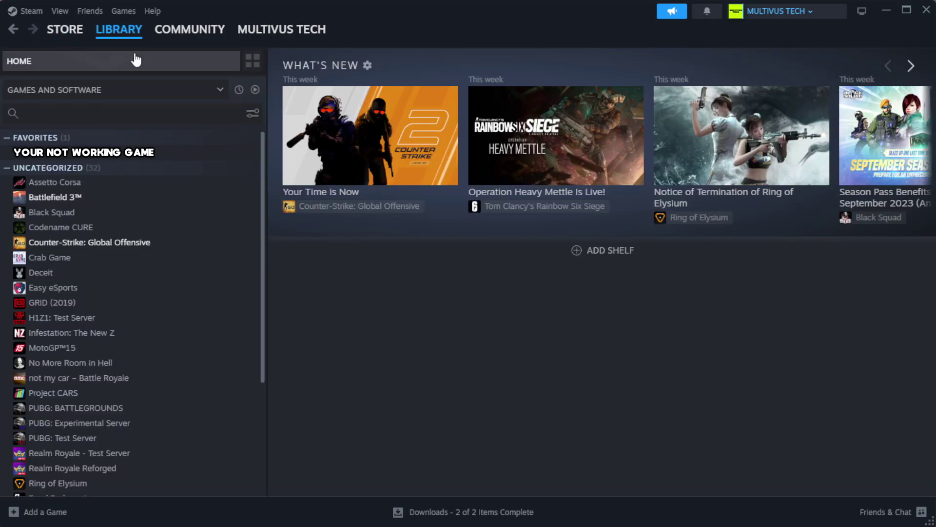
right_click(231, 156)
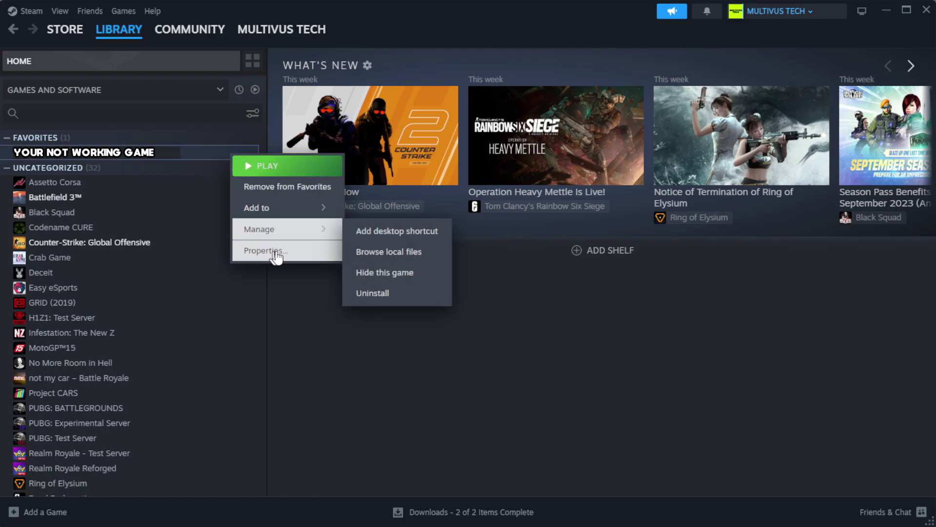
Verify the game's file integrity under Properties > Installed Files; all 1039 files validate
left_click(294, 258)
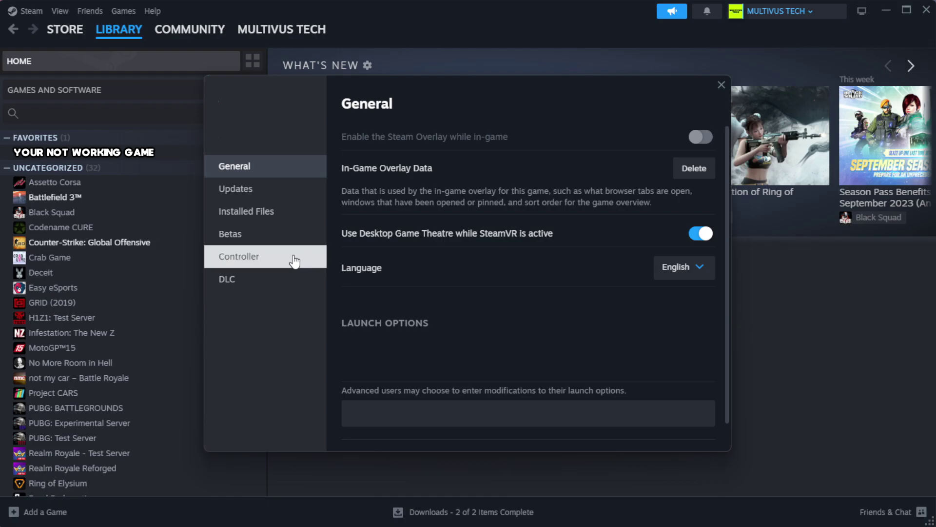
left_click(307, 222)
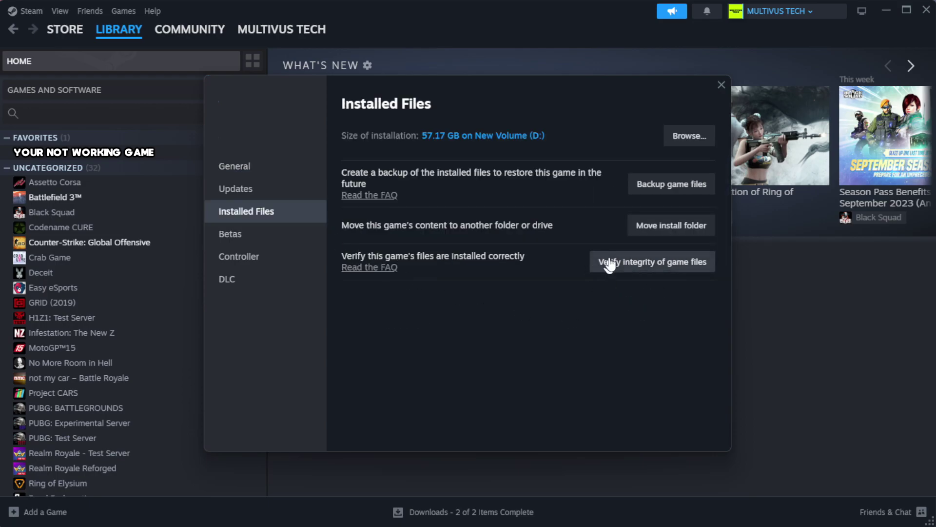
left_click(658, 273)
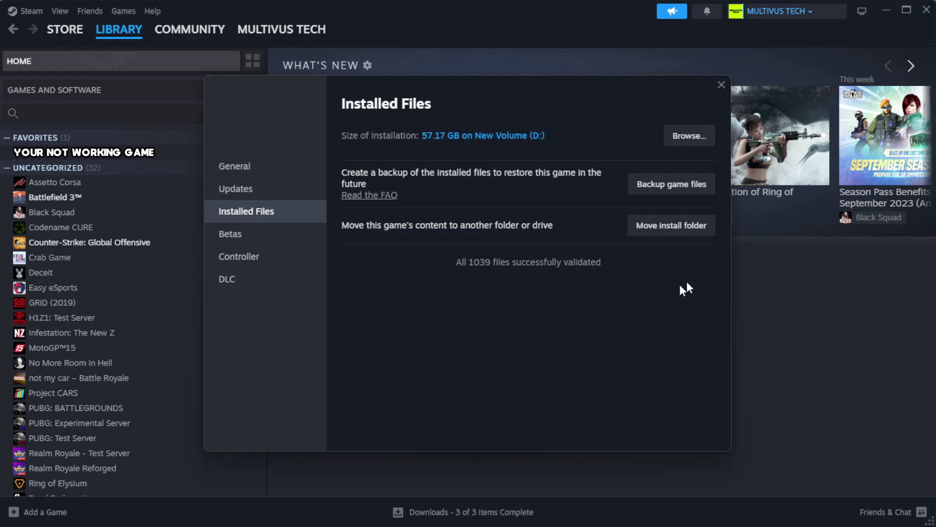
Open the game's install folder and the Properties of its YOUR NOT WORKING GAME shortcut
left_click(687, 141)
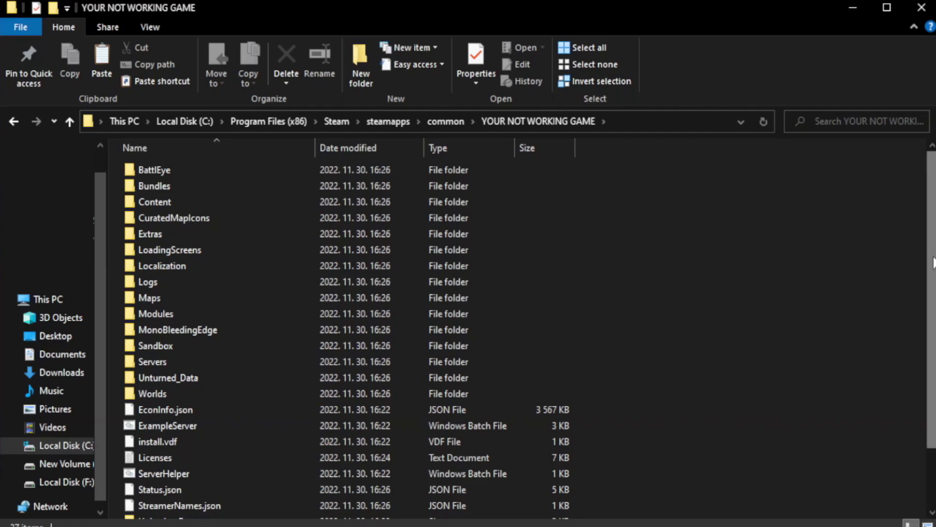
left_click_drag(934, 291, 934, 348)
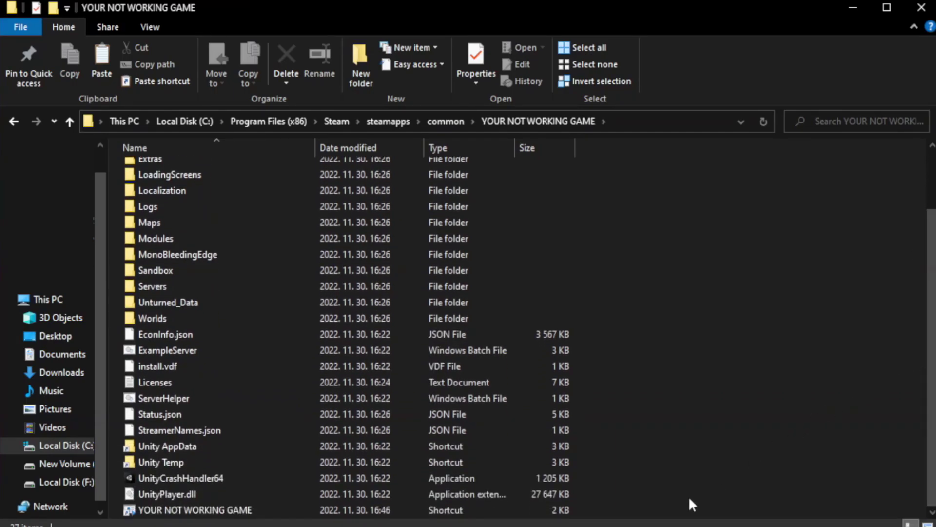
left_click(298, 509)
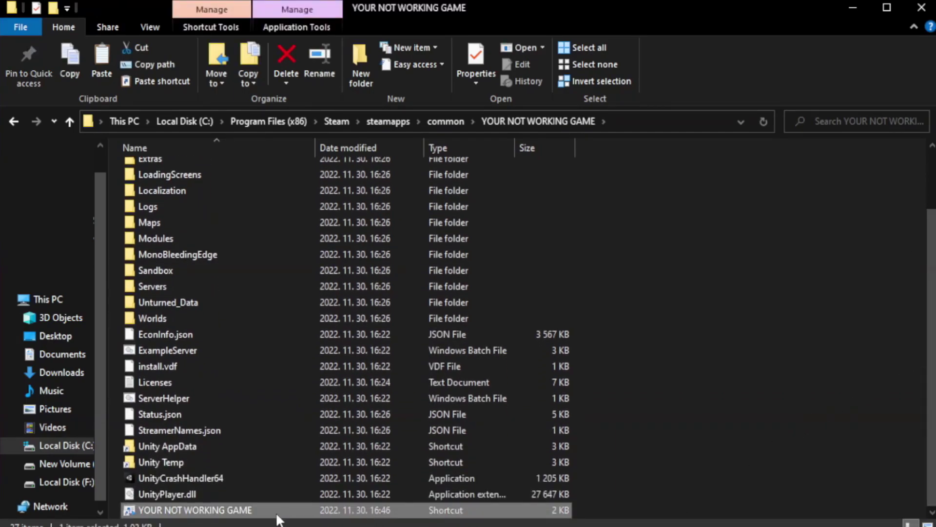
right_click(313, 510)
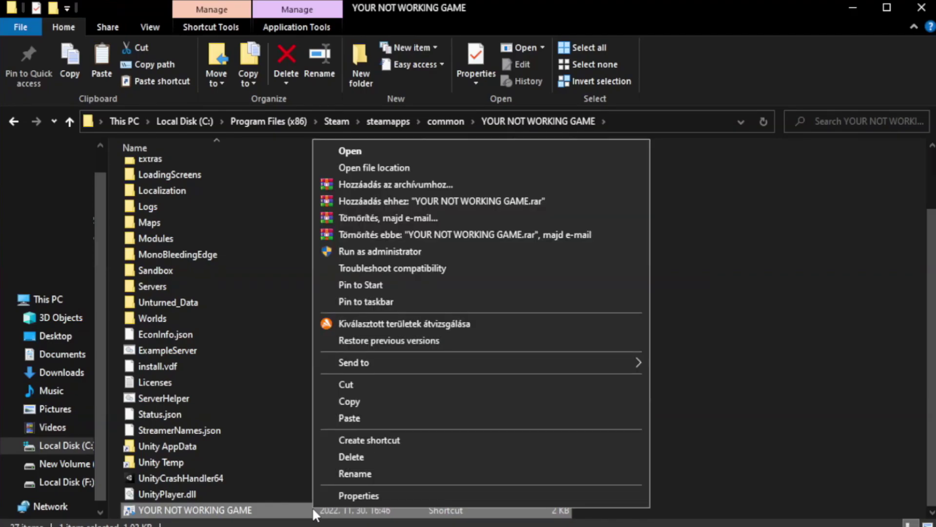
left_click(477, 494)
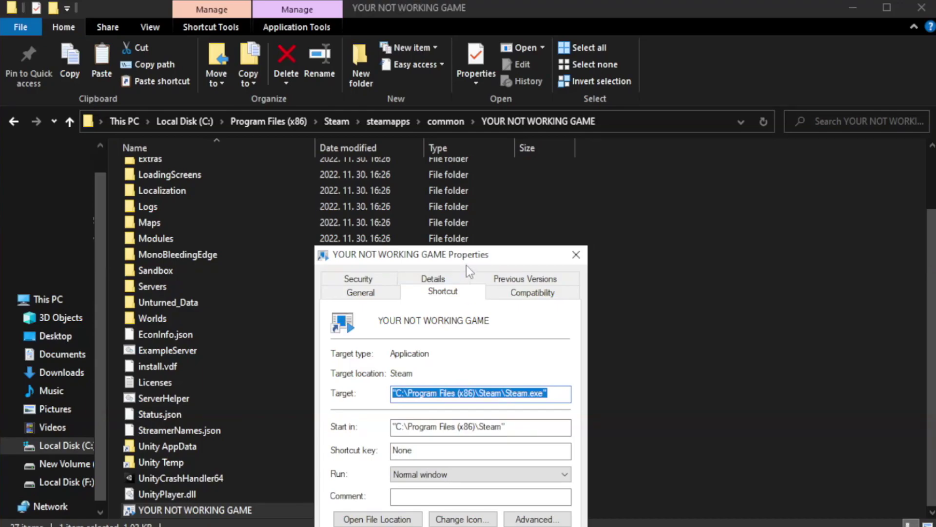
left_click_drag(466, 263, 470, 96)
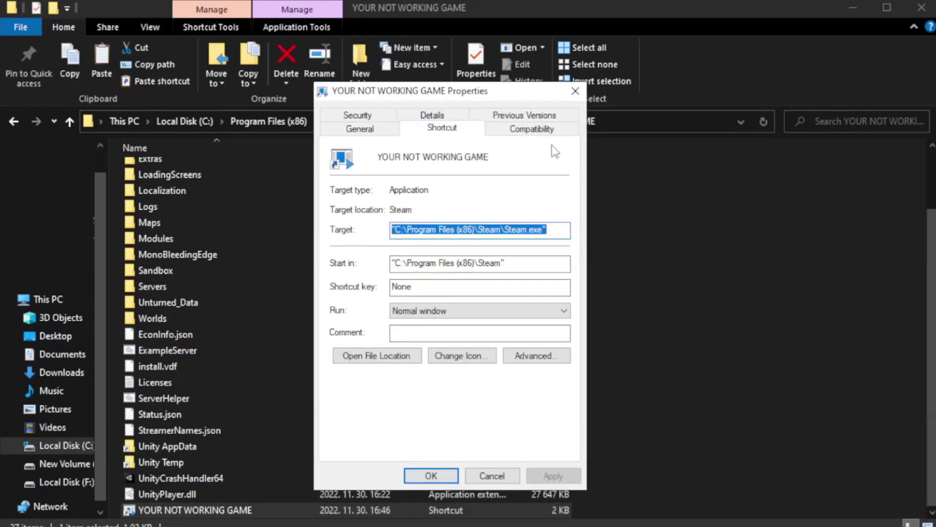
Set the shortcut to Windows 8 compatibility mode, run as administrator, no fullscreen optimizations, and save
left_click(526, 132)
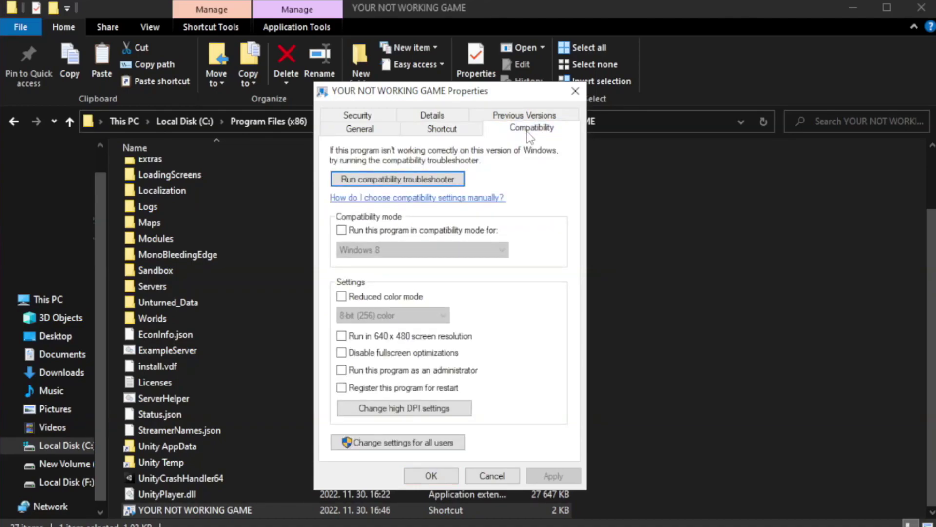
left_click(374, 236)
left_click(421, 251)
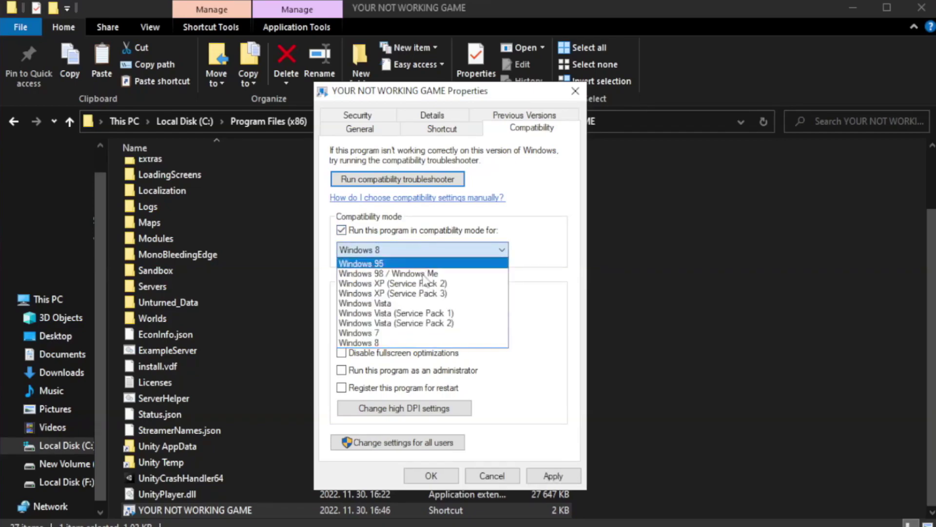
left_click(396, 343)
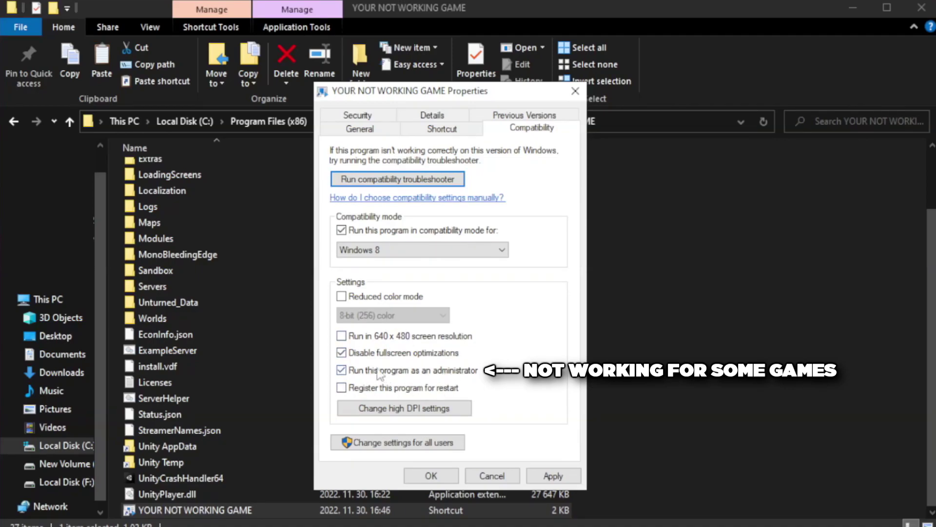
left_click(555, 475)
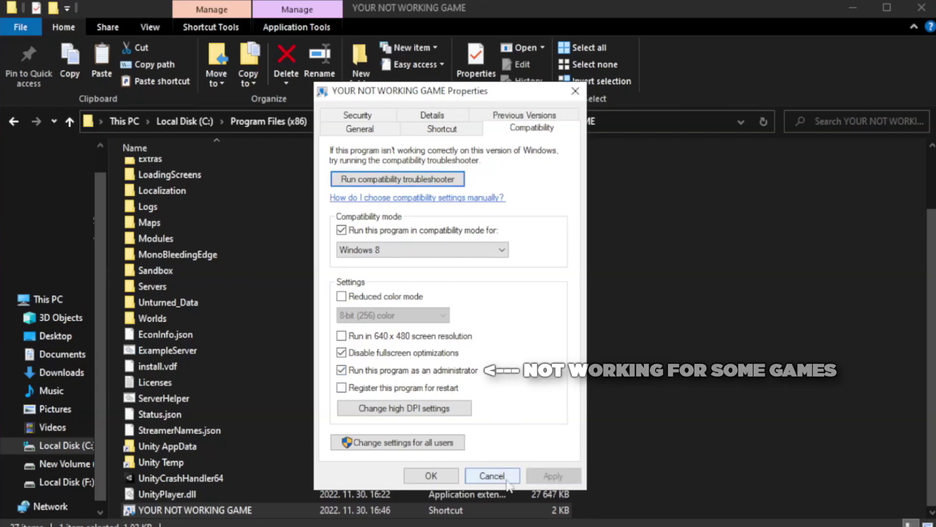
left_click(430, 476)
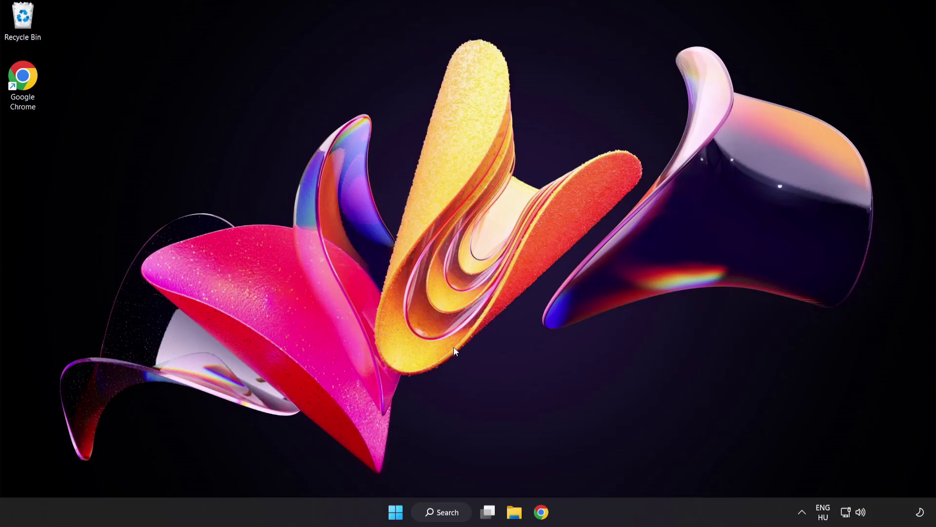
Open the Start button's Quick Link menu listing Task Manager
right_click(396, 512)
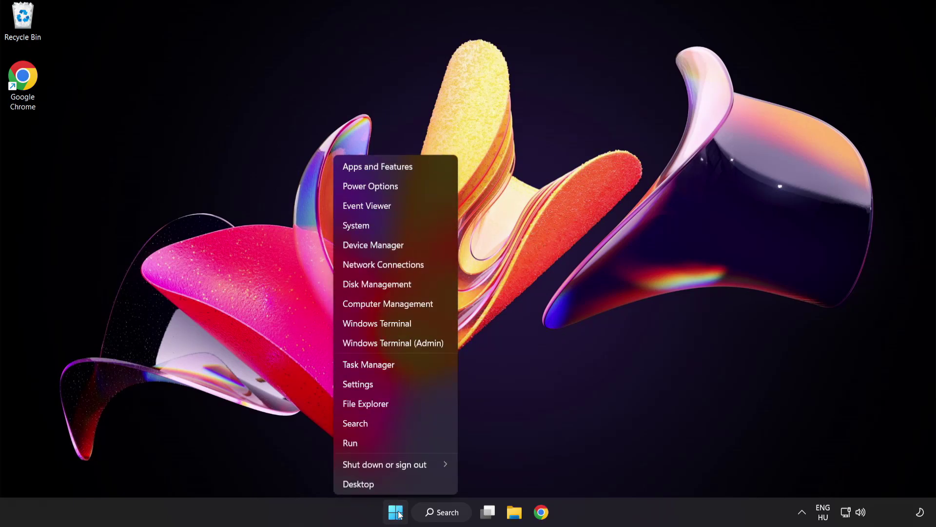
Disable Cortana, Phone Link, Terminal and Windows Security notification icon on Task Manager's Startup tab, then close it
left_click(405, 367)
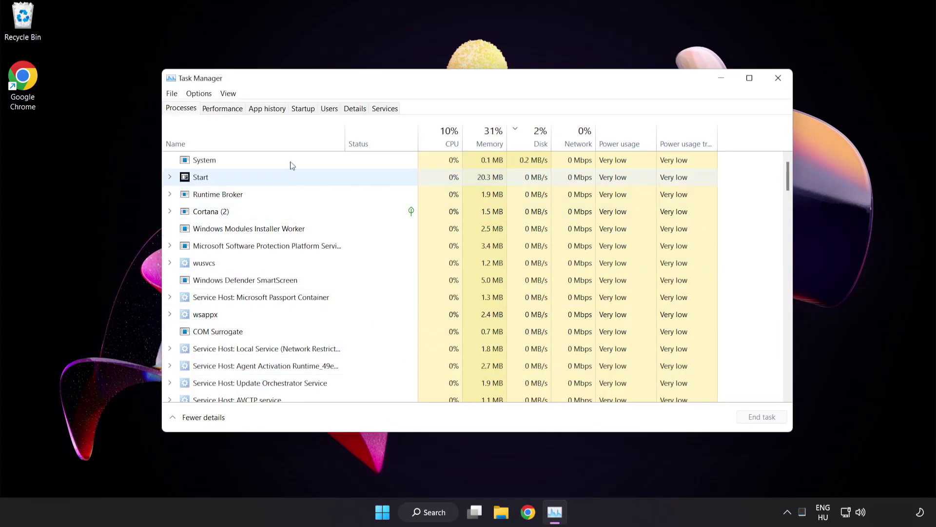
left_click(309, 112)
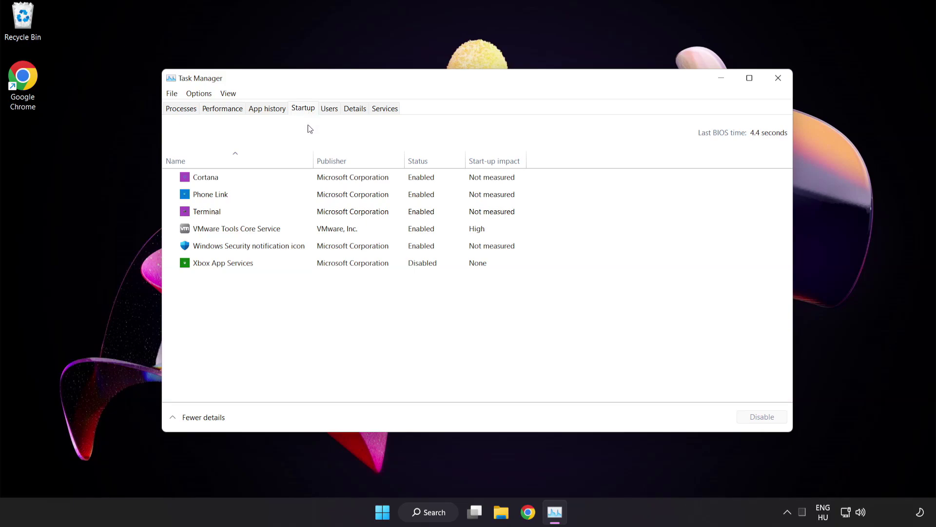
left_click(310, 182)
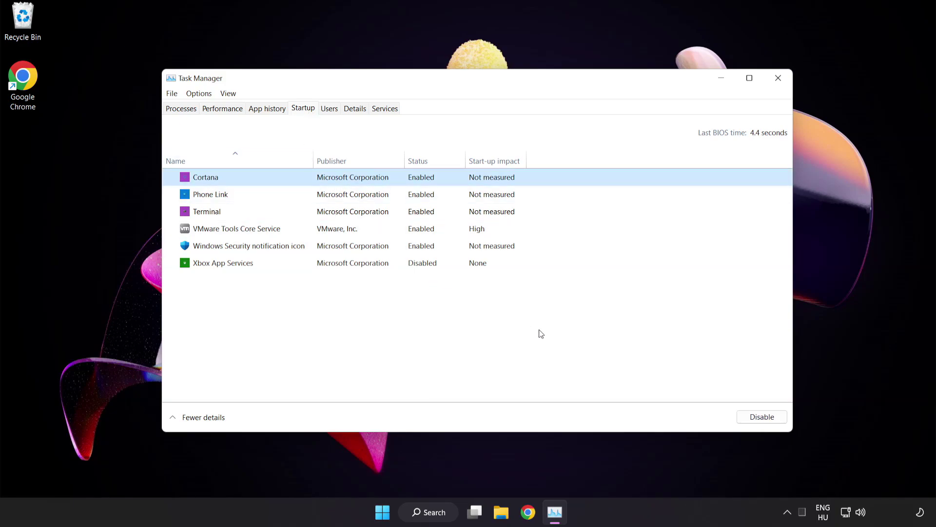
left_click(762, 418)
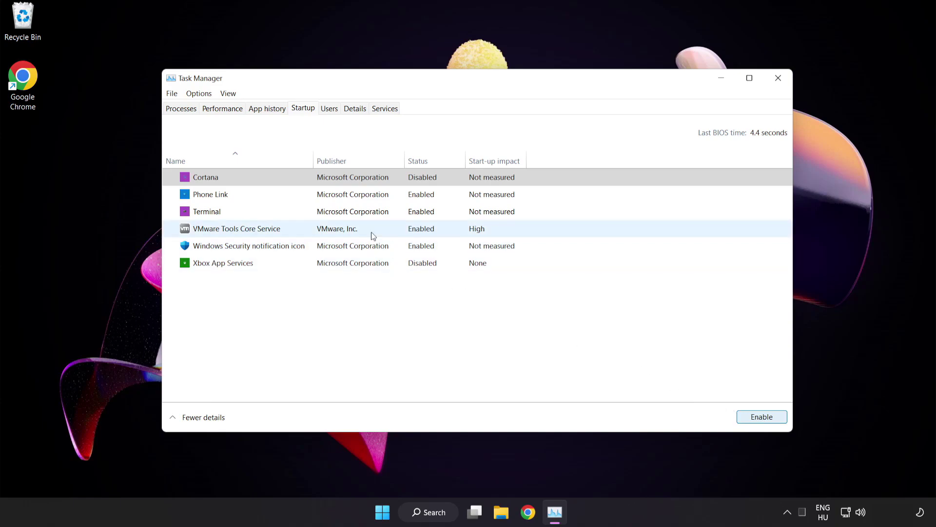
left_click(289, 193)
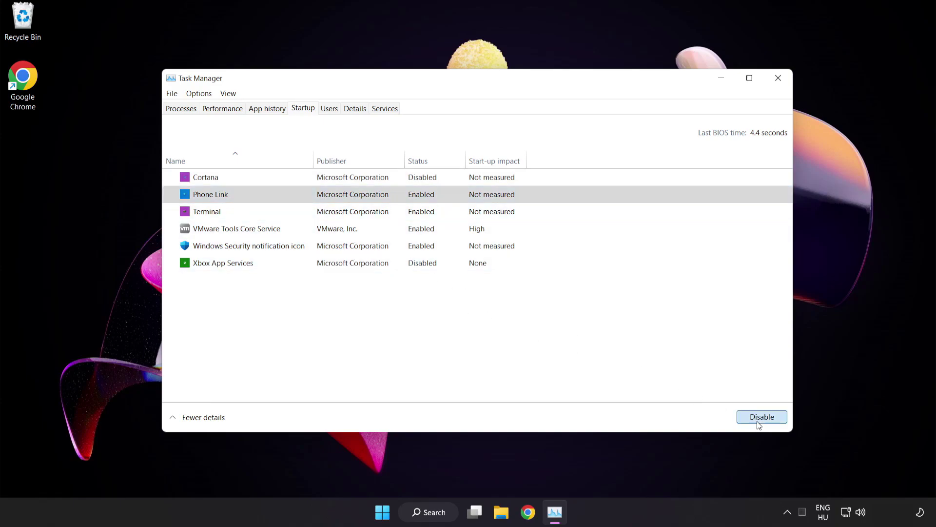
left_click(759, 423)
left_click(297, 212)
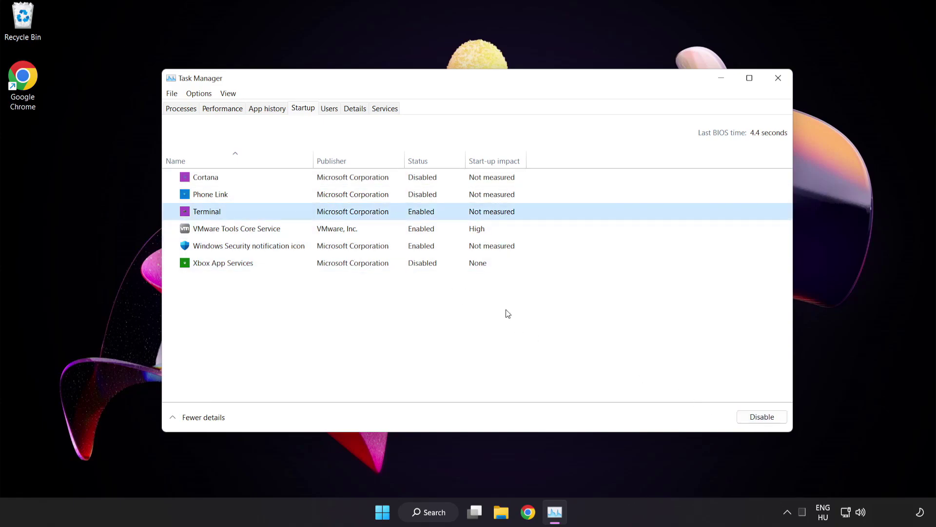
left_click(749, 416)
left_click(315, 246)
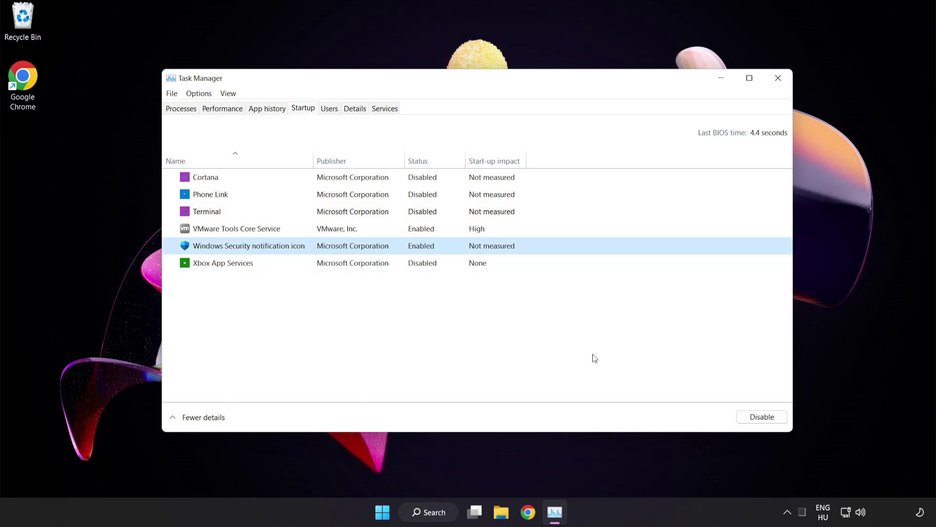
left_click(753, 417)
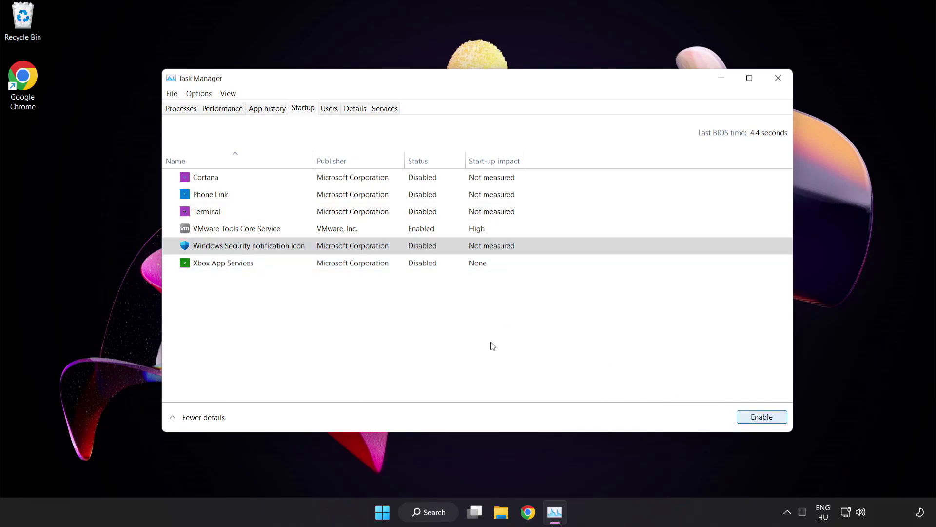
left_click(779, 81)
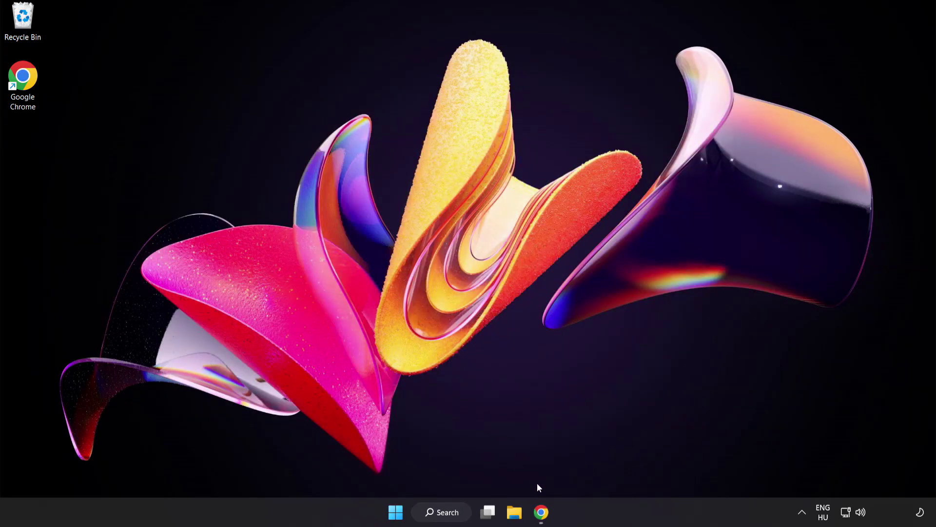
Return to Chrome's DirectX End-User Runtime page and start the Web Installer download
left_click(541, 512)
left_click(377, 25)
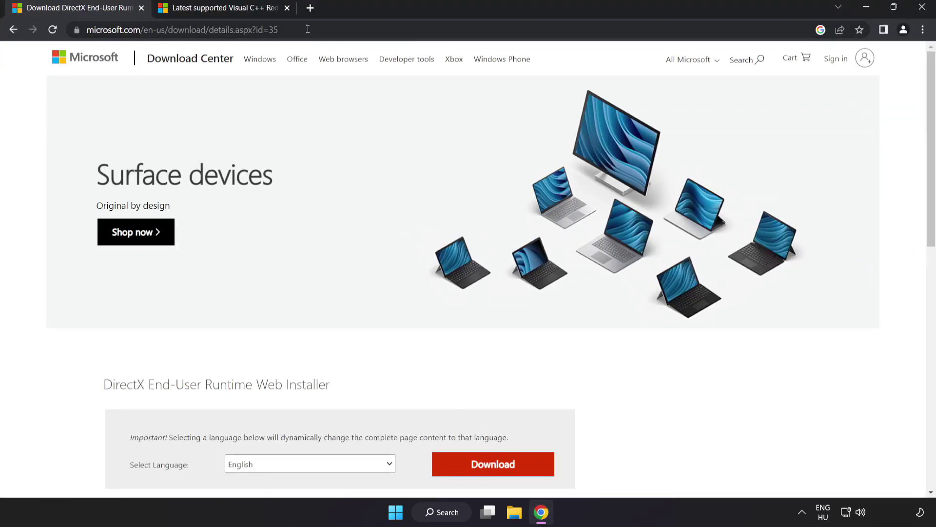
left_click(378, 25)
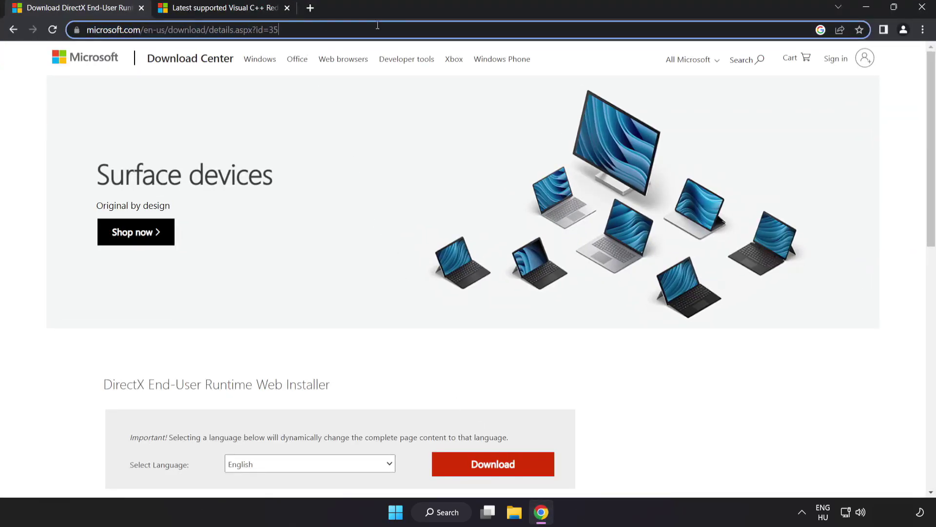
left_click(654, 397)
scroll(534, 314, "down", 3)
left_click(505, 352)
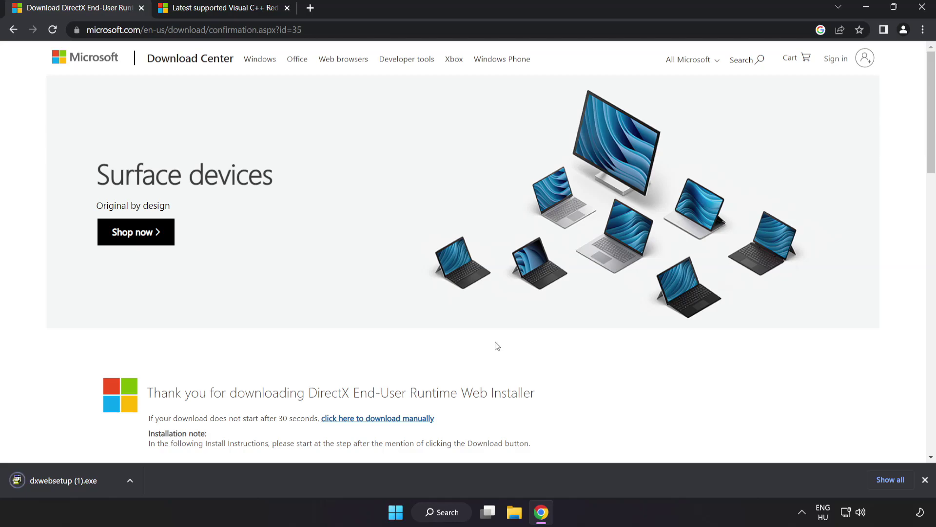
Run the DirectX web installer, accepting the license and declining Bing Bar, through to Finish
left_click(78, 481)
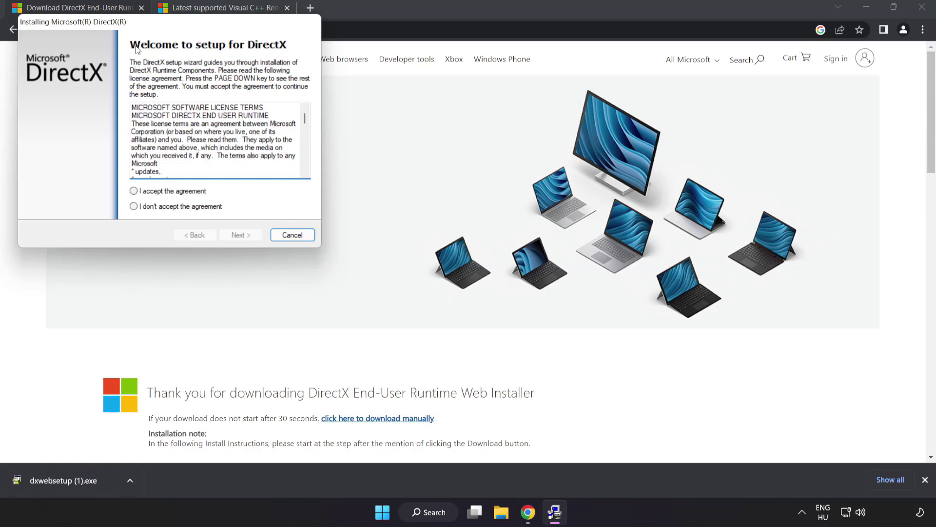
mouse_move(141, 24)
left_mouse_down()
mouse_move(362, 148)
mouse_move(428, 125)
left_mouse_up()
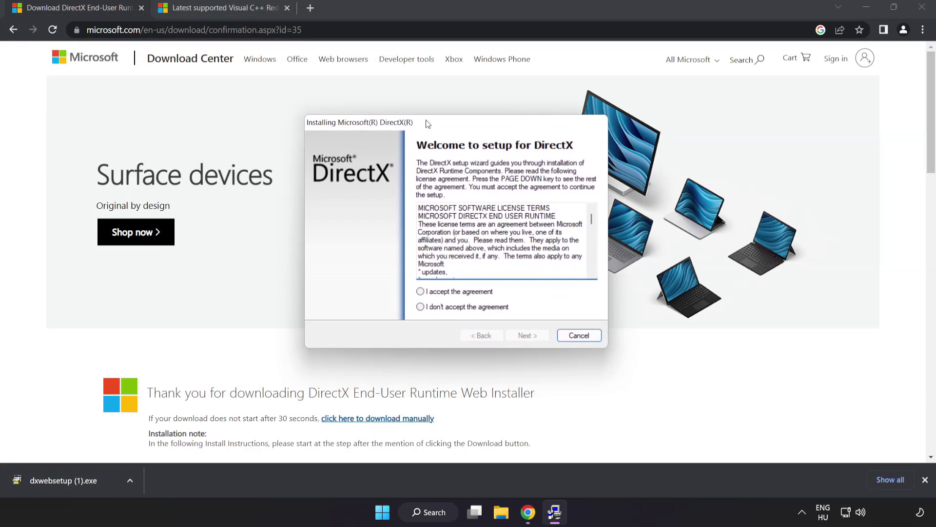
left_click_drag(592, 218, 591, 265)
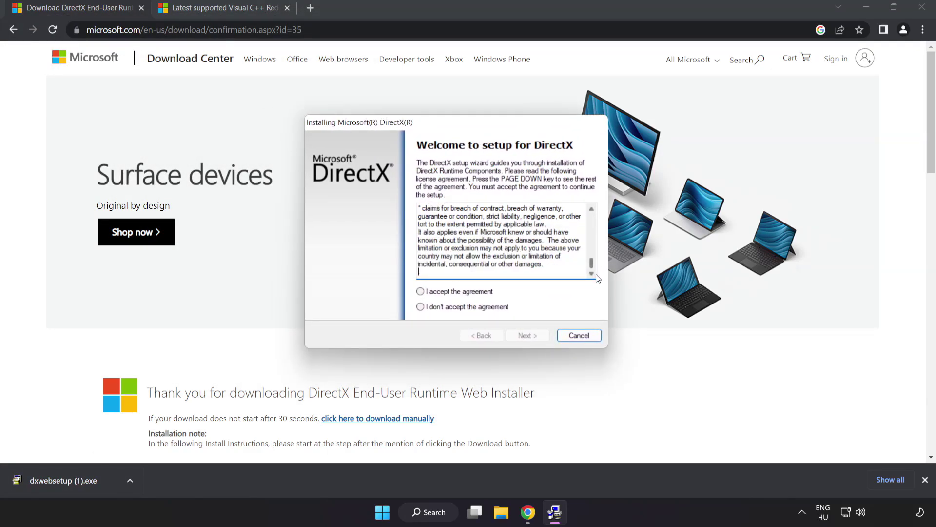
left_click(438, 295)
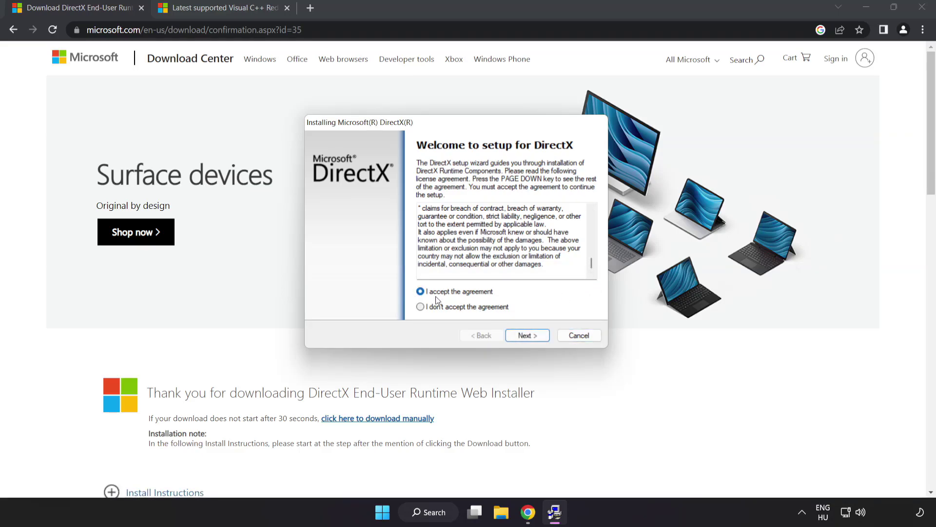
left_click(528, 338)
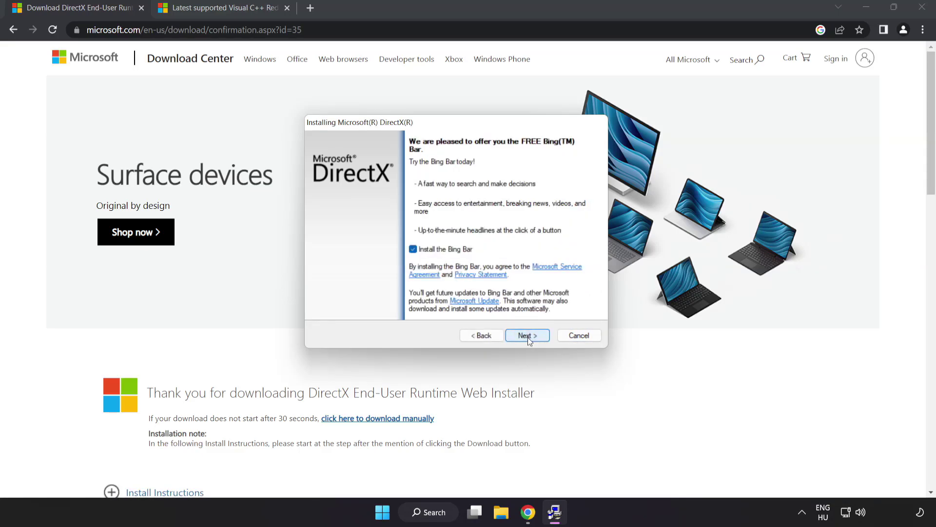
left_click(413, 249)
left_click(530, 337)
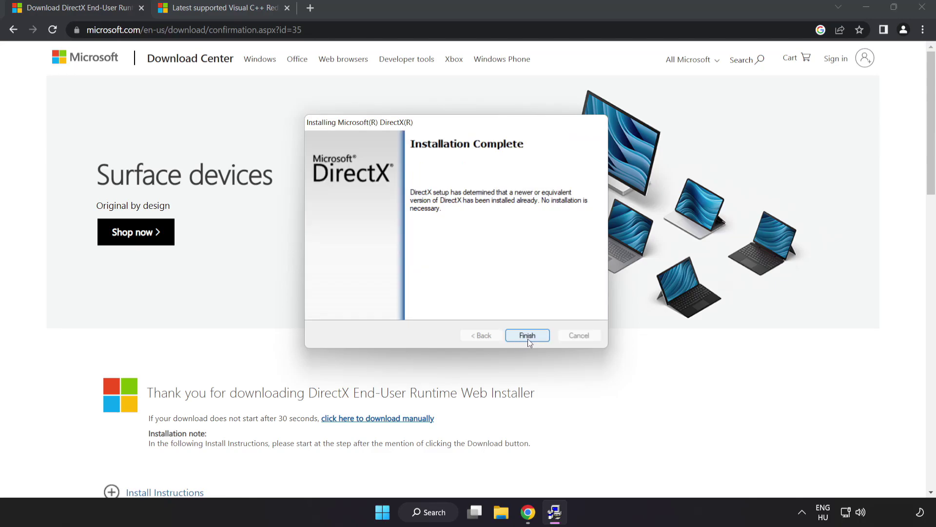
left_click(529, 337)
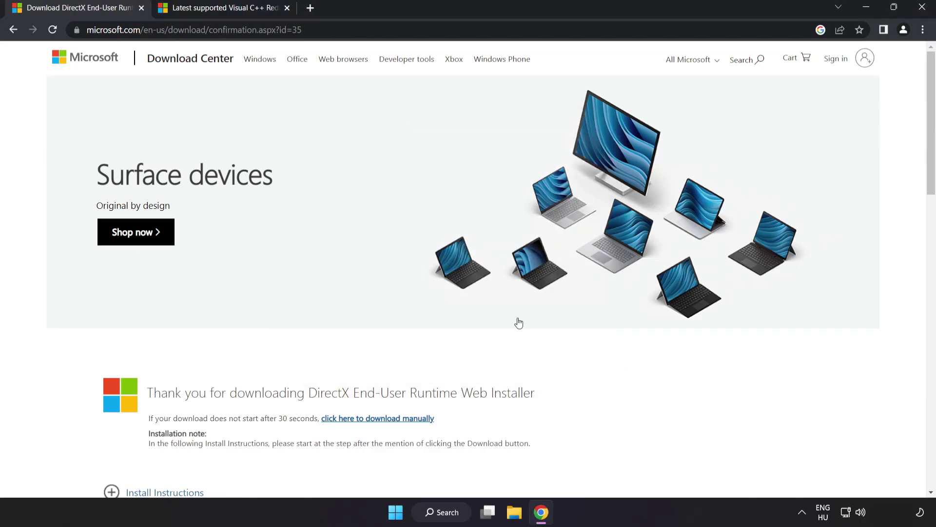
Close the DirectX tab and download the ARM64, X86 and X64 vc_redist installers from the VS 2015–2022 table
left_click(141, 8)
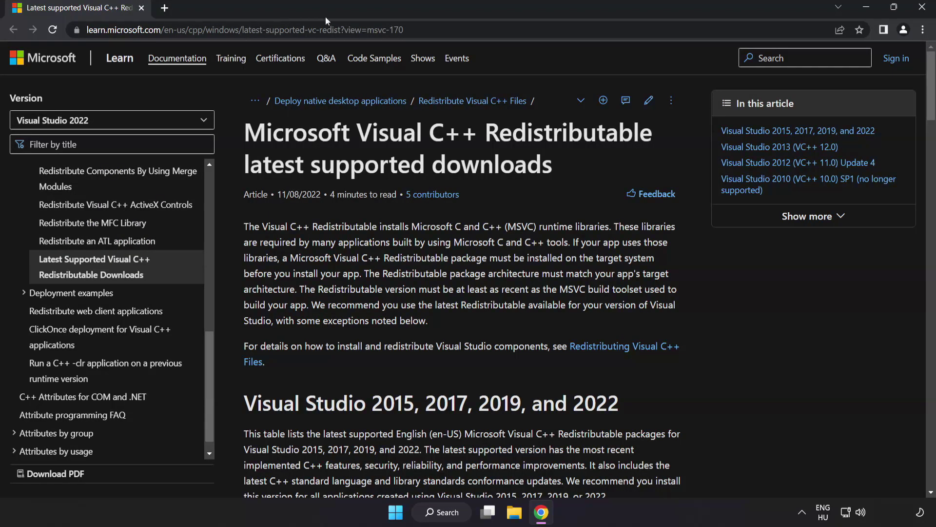
left_click(553, 31)
left_click(552, 34)
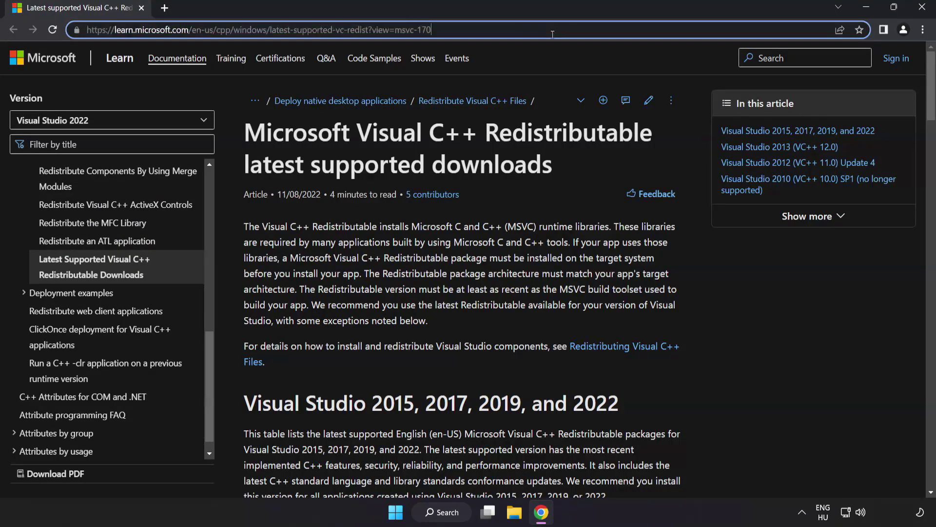
left_click(468, 144)
left_click_drag(929, 103, 927, 147)
scroll(419, 236, "up", 1)
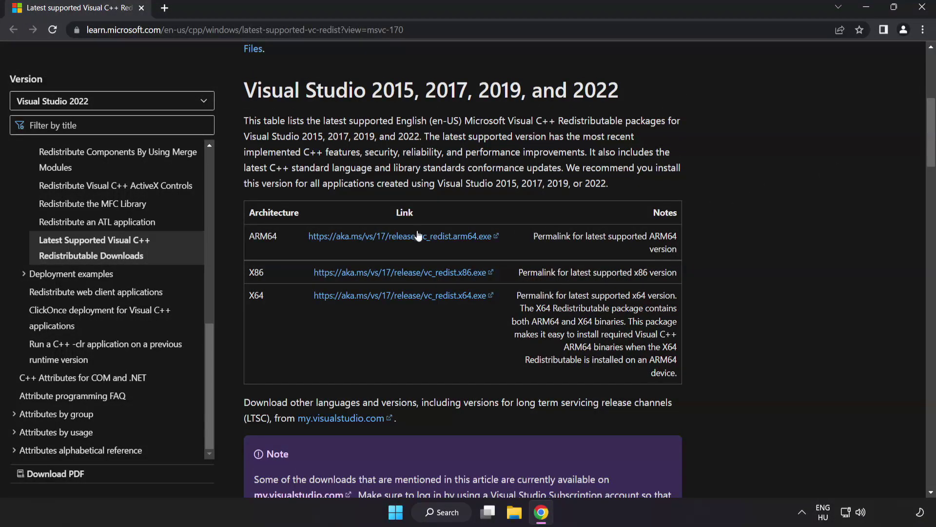
left_click(389, 237)
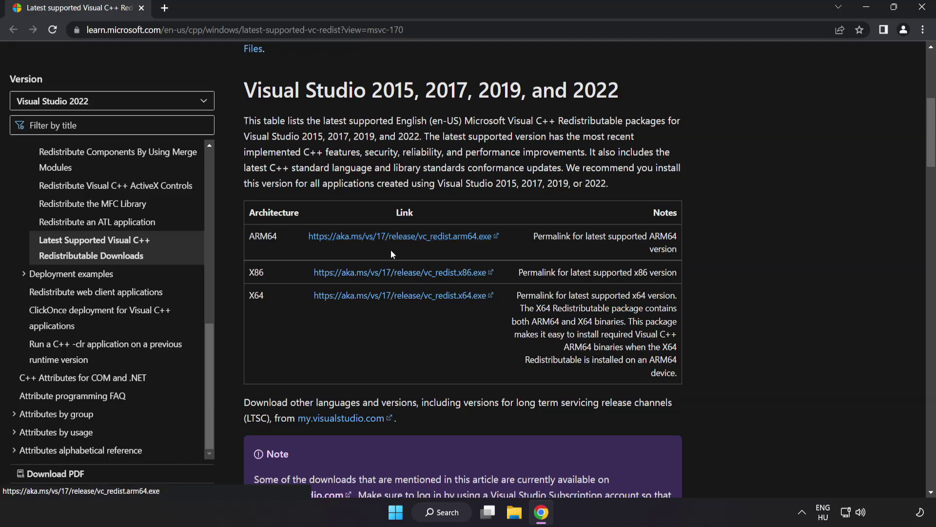
left_click(400, 272)
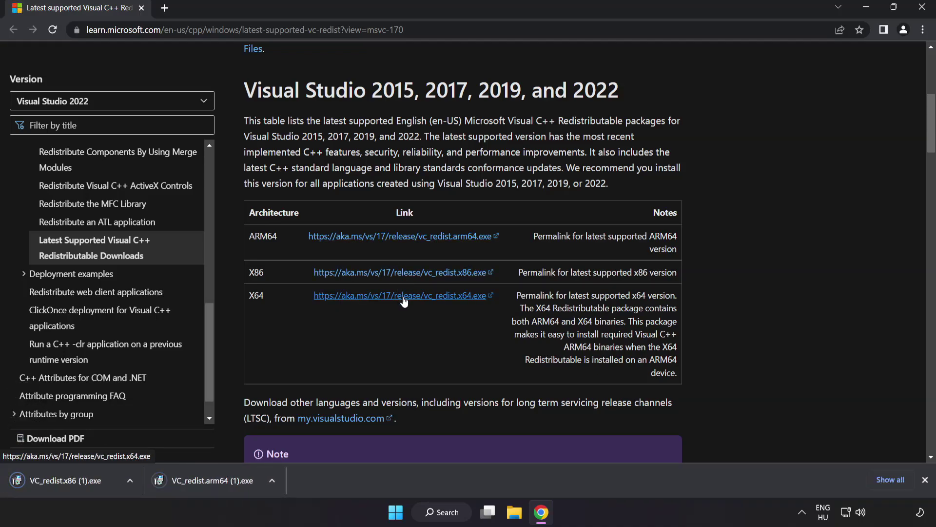
left_click(403, 301)
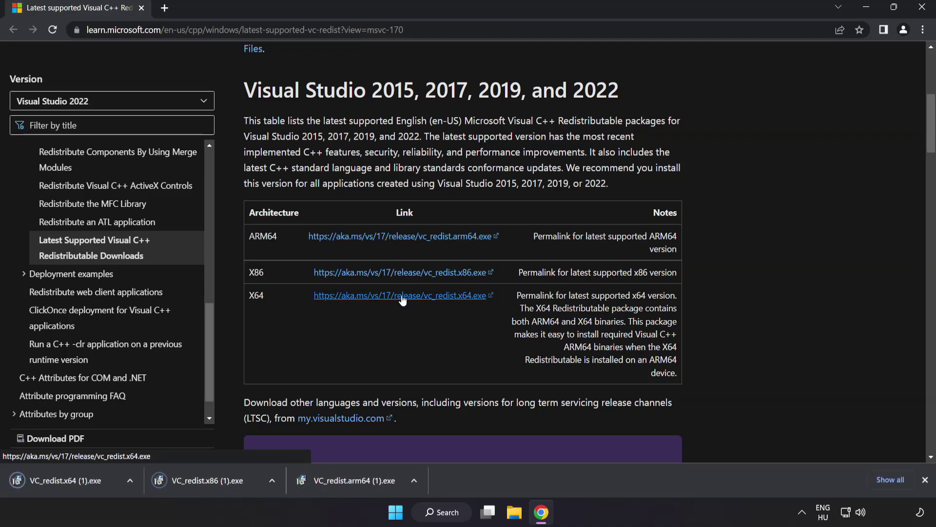
Run the ARM64 Visual C++ installer with the license accepted, then close the failed setup
left_click(352, 481)
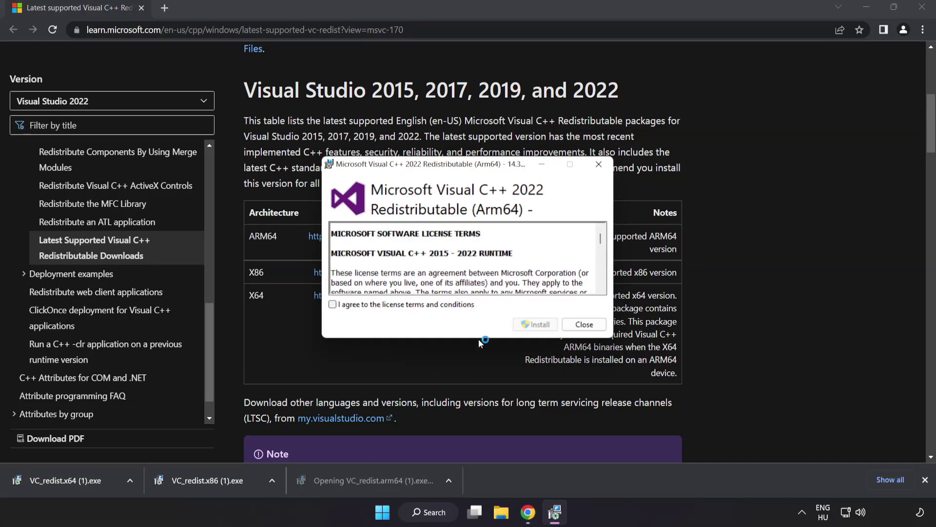
left_click_drag(600, 239, 600, 283)
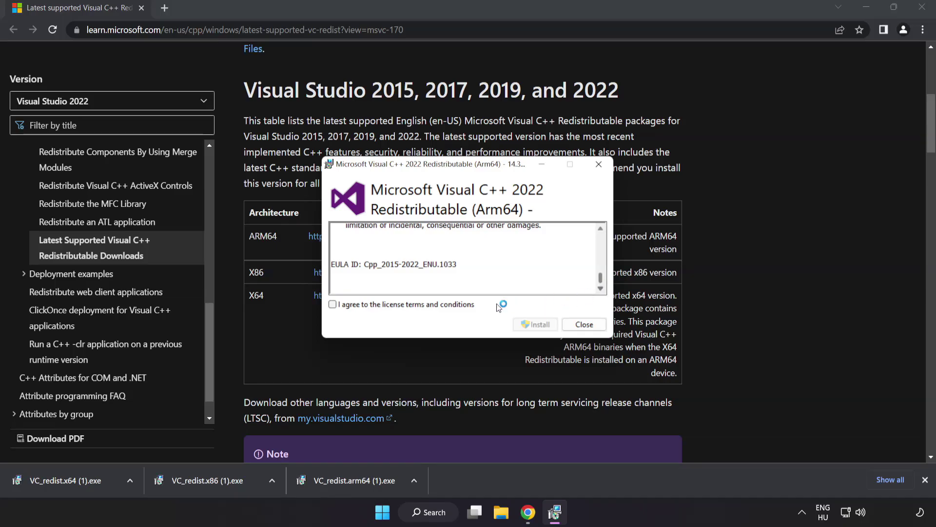
left_click(333, 304)
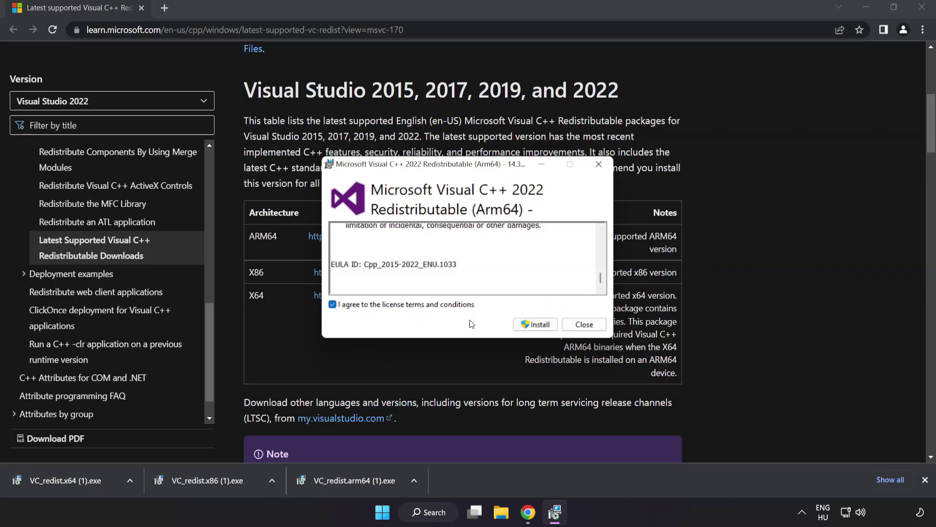
left_click(533, 325)
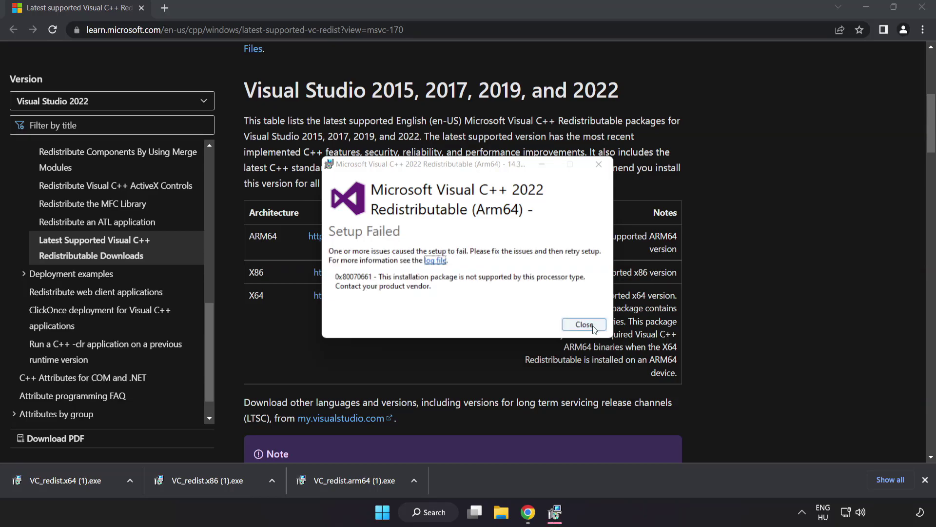
left_click(584, 324)
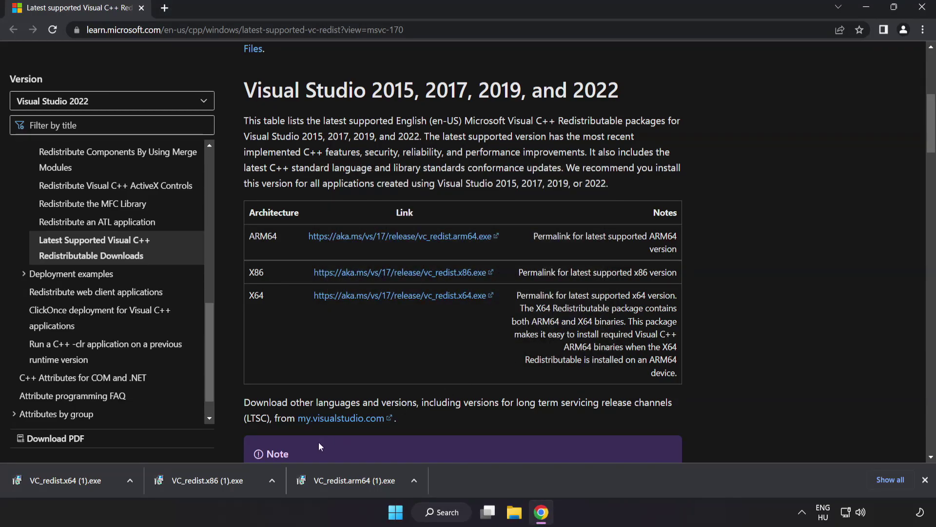
Run the X86 installer, which succeeds, and the X64 installer, which fails pending restart
left_click(211, 481)
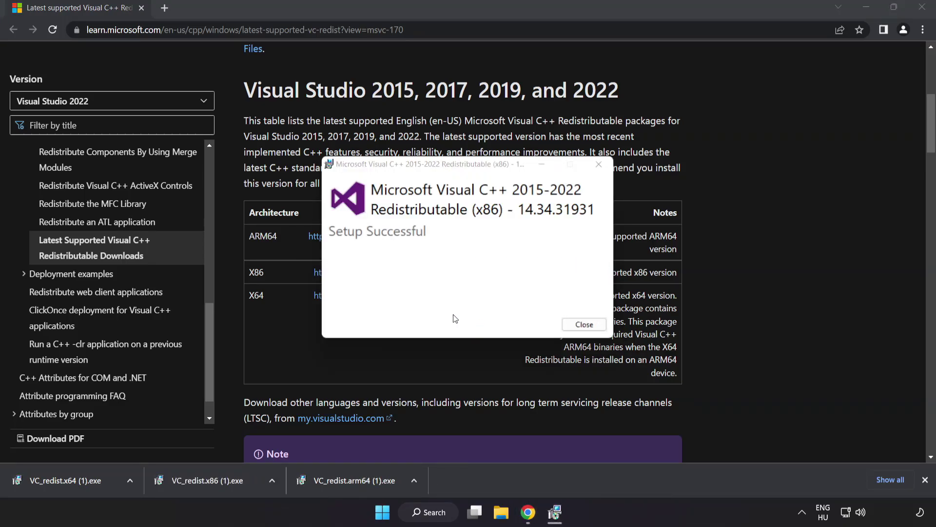
left_click(584, 325)
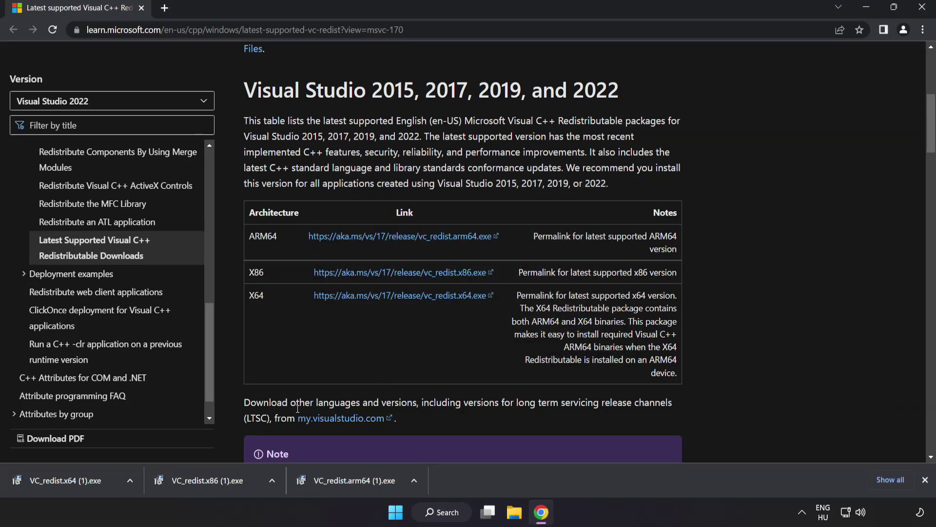
left_click(84, 480)
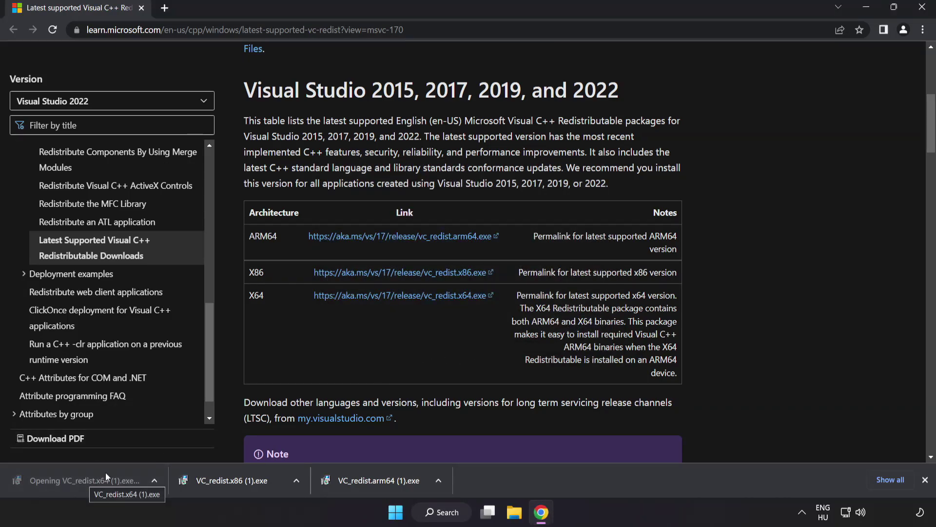
left_click(585, 325)
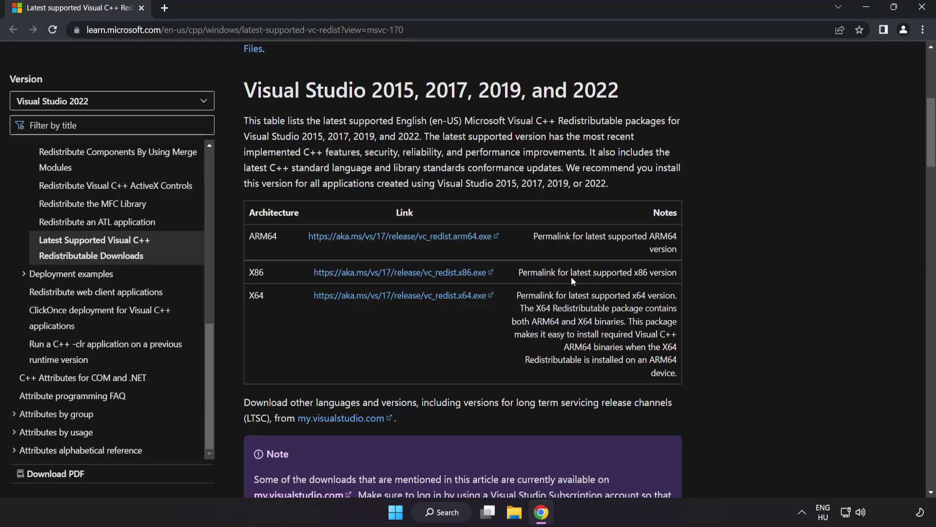
Close Chrome, search for 'cmd', and right-click Command Prompt under Best match
left_click(920, 12)
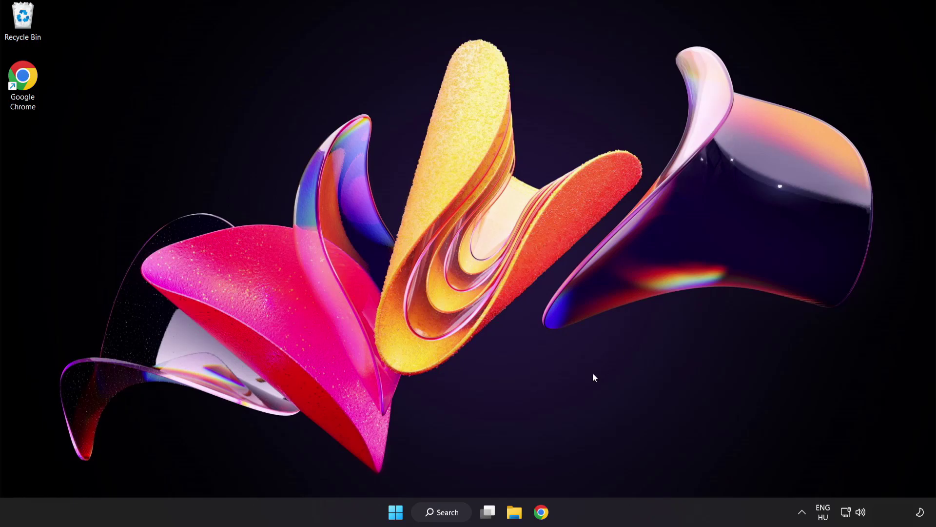
left_click(445, 517)
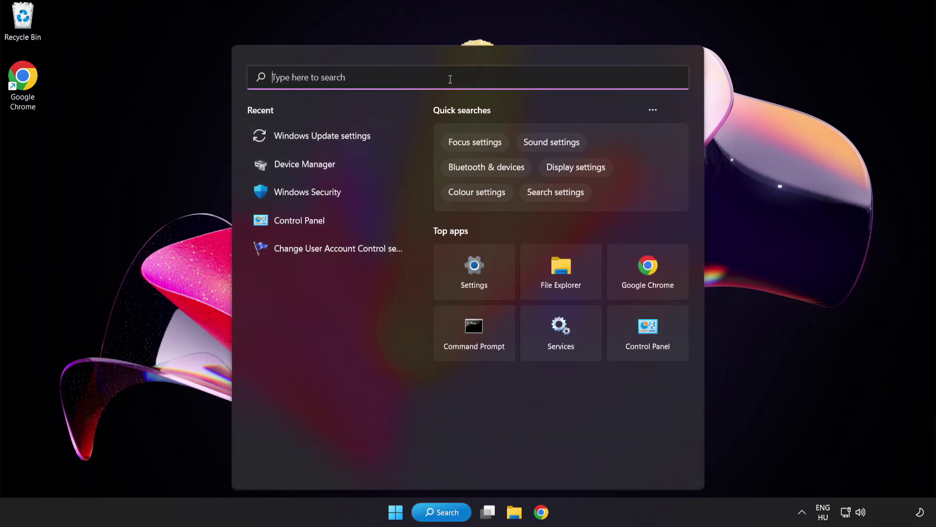
type("cmd")
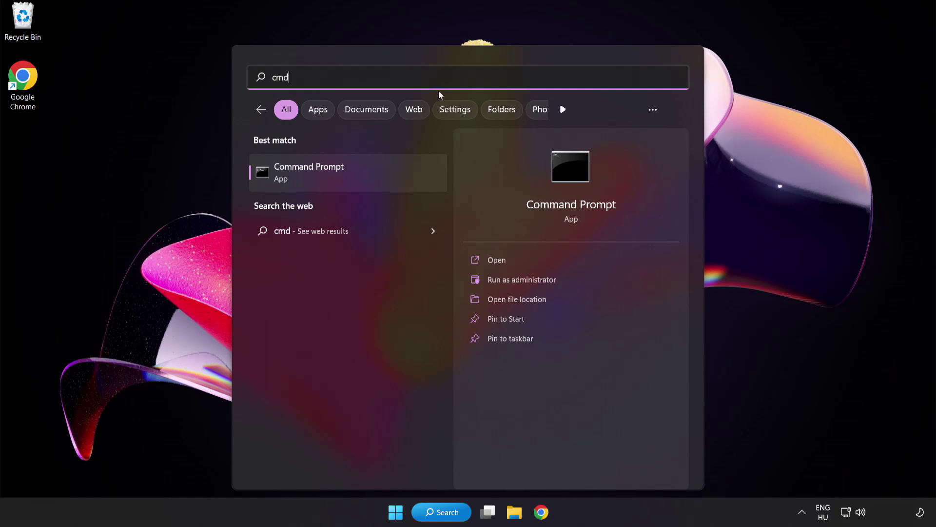
right_click(350, 179)
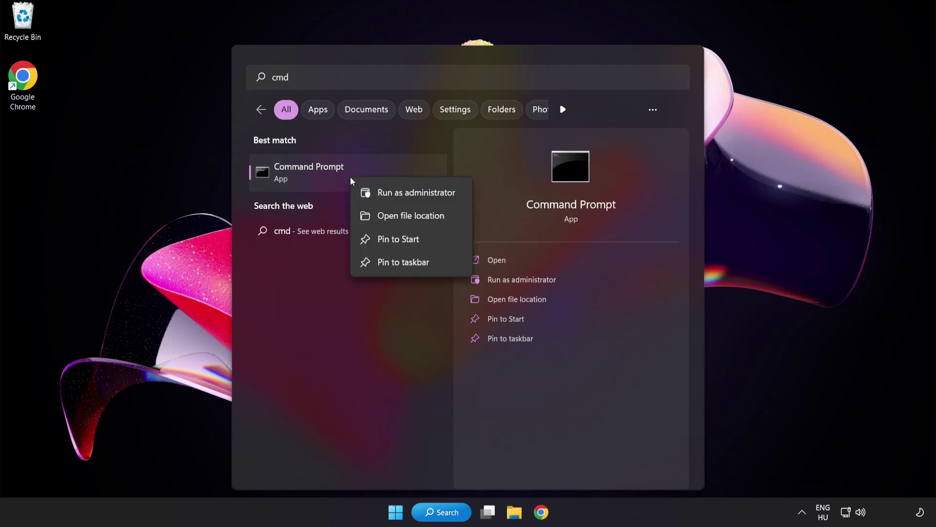
Open Command Prompt as administrator and run sfc /scannow
left_click(395, 195)
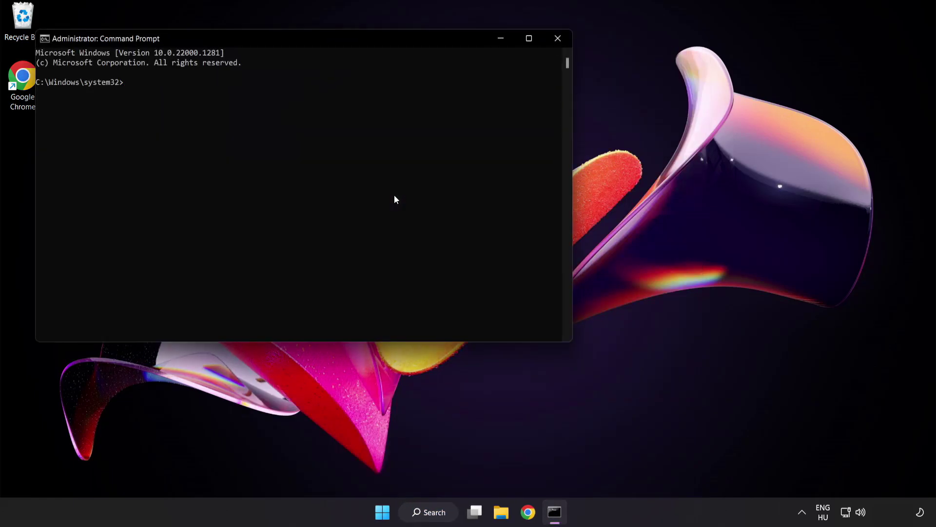
left_click_drag(267, 38, 407, 92)
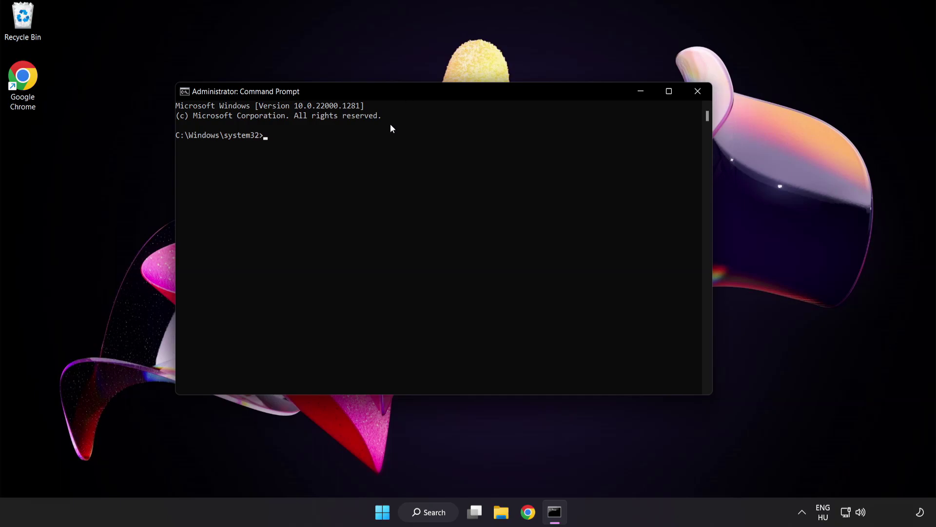
type("sfc")
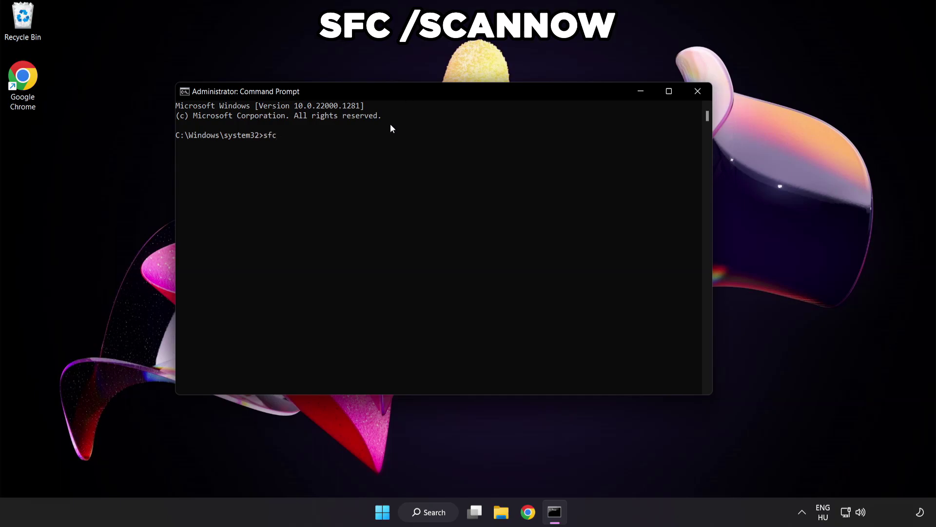
type(" /scannow")
key("Return")
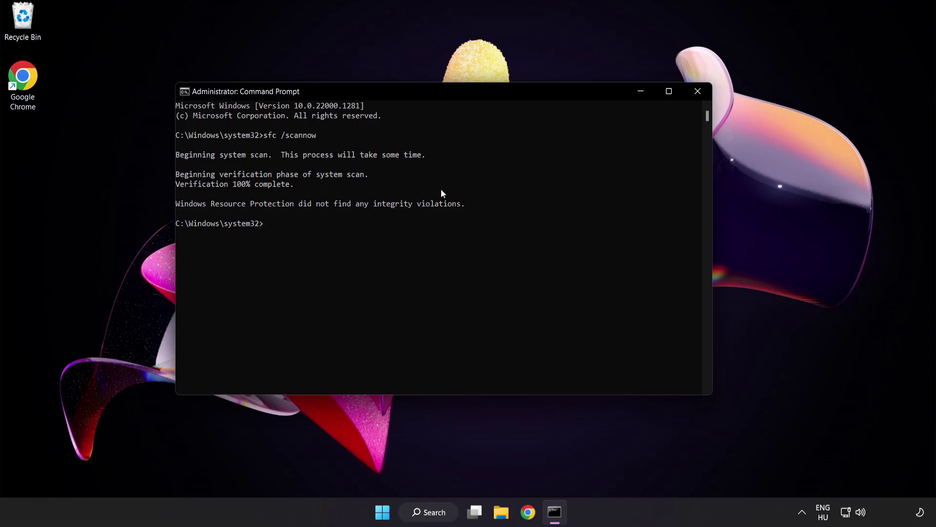
Close Command Prompt and show the Start menu's power options
left_click(697, 93)
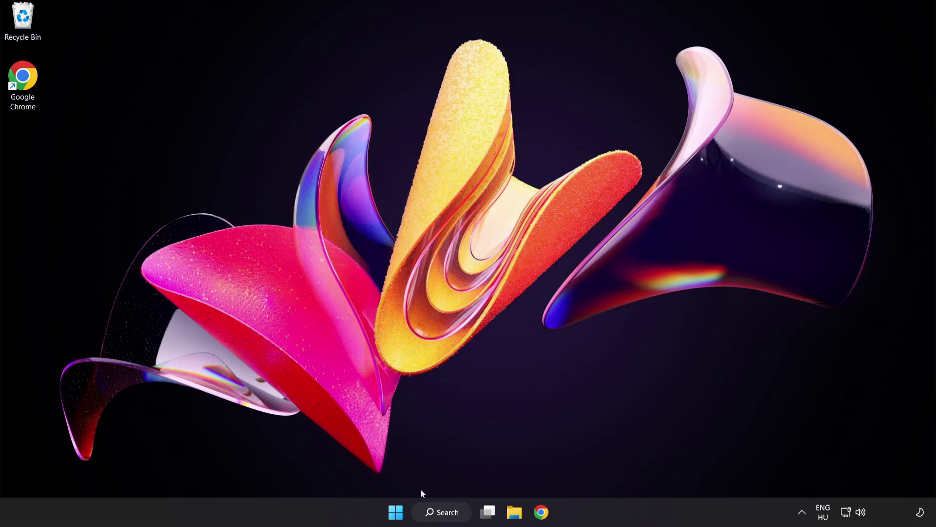
left_click(395, 511)
left_click(619, 470)
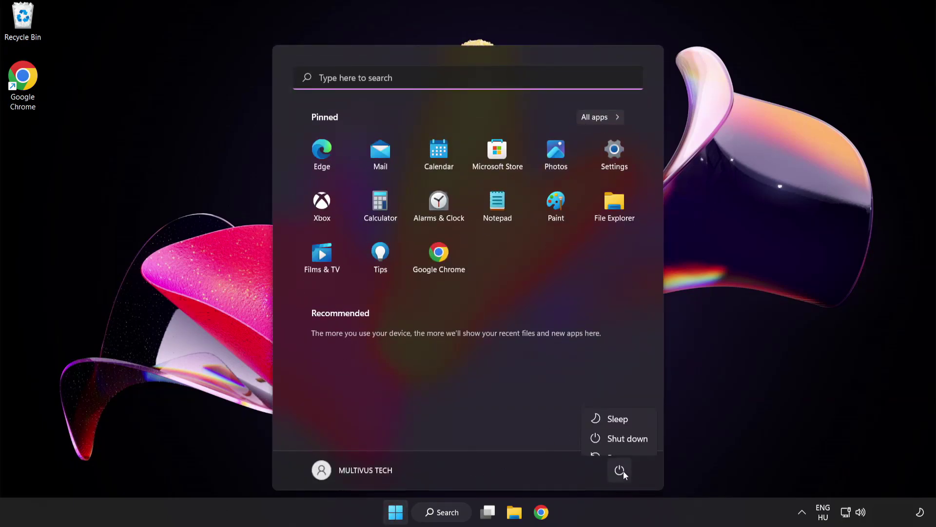